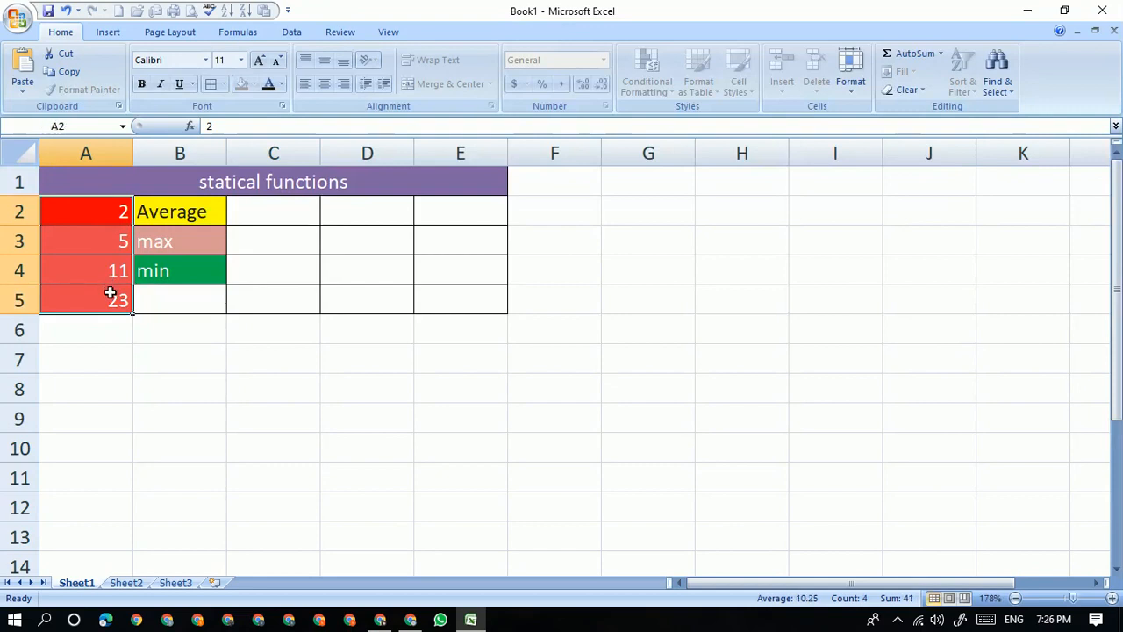
# Enter =sum(A2:A5) in cell C2 to add up the numbers in column A.
pyautogui.click(161, 213)
pyautogui.moveTo(104, 211); pyautogui.dragTo(113, 299)
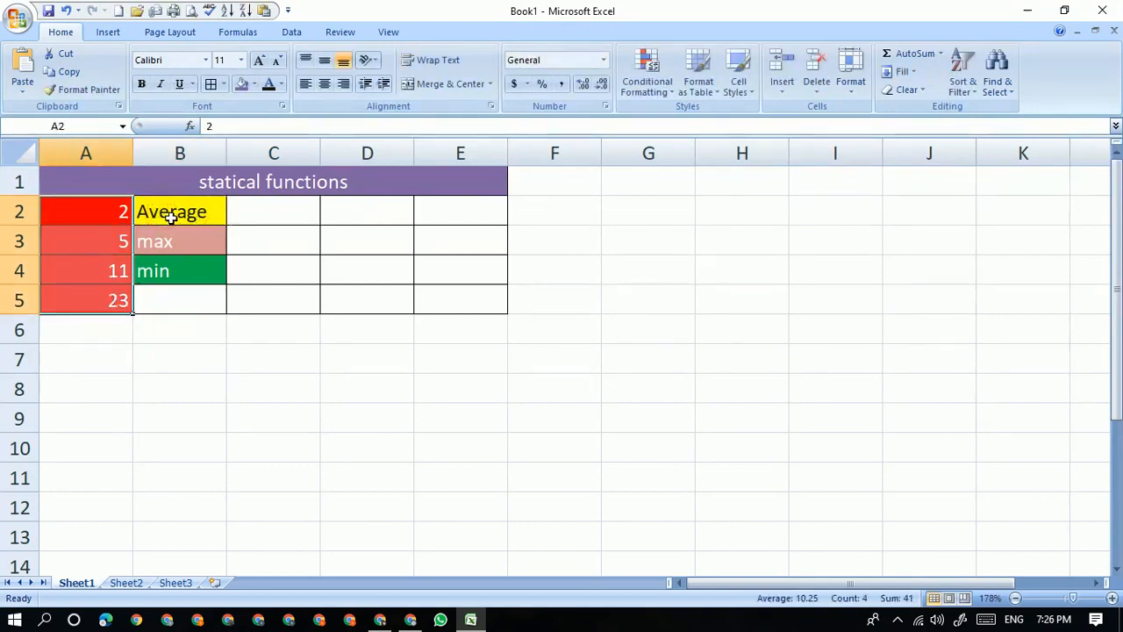
pyautogui.click(261, 211)
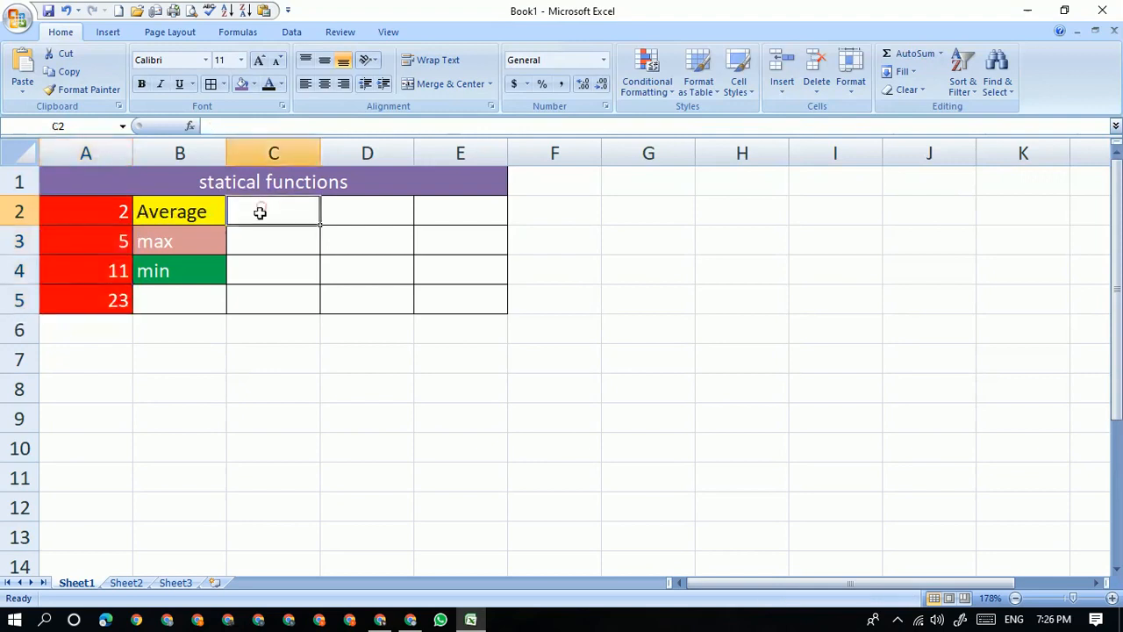
pyautogui.write('=')
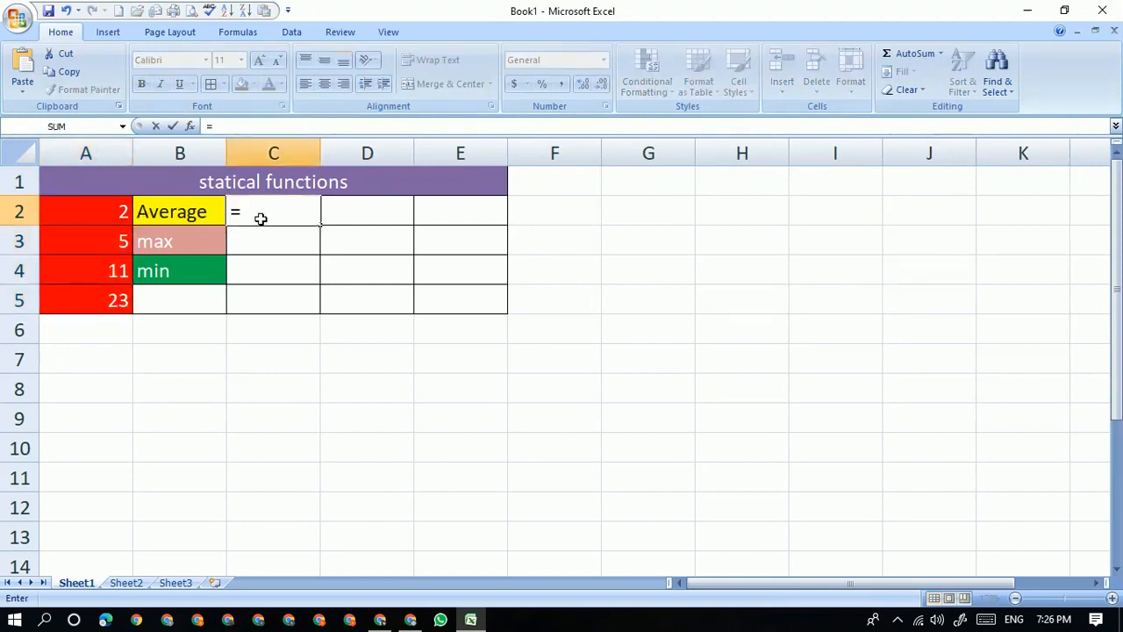
pyautogui.write('sum')
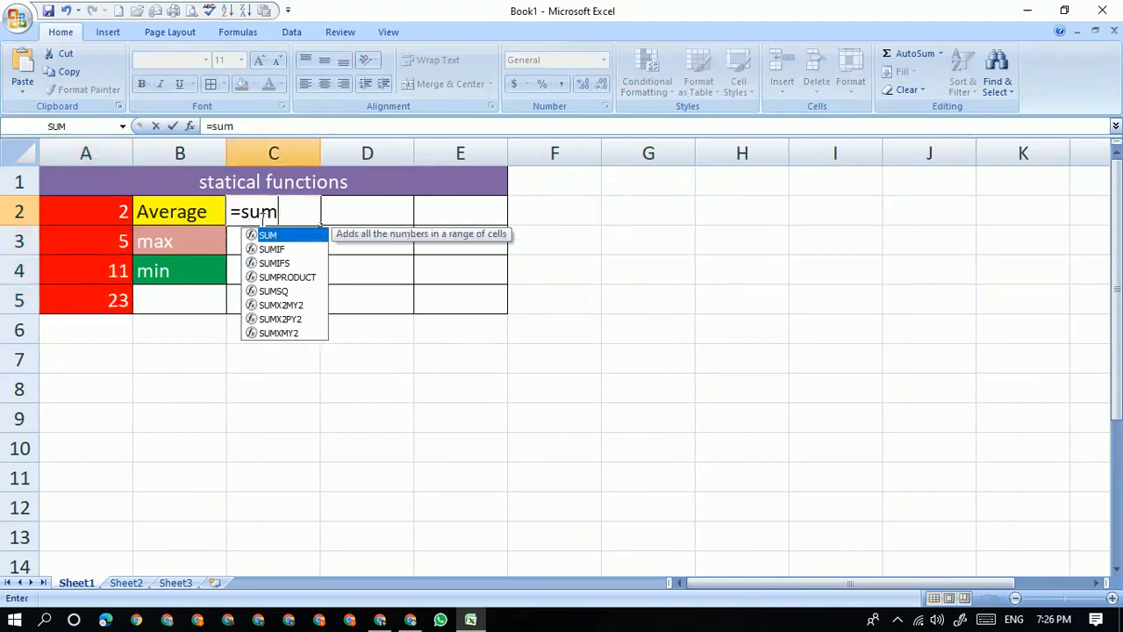
pyautogui.write('(')
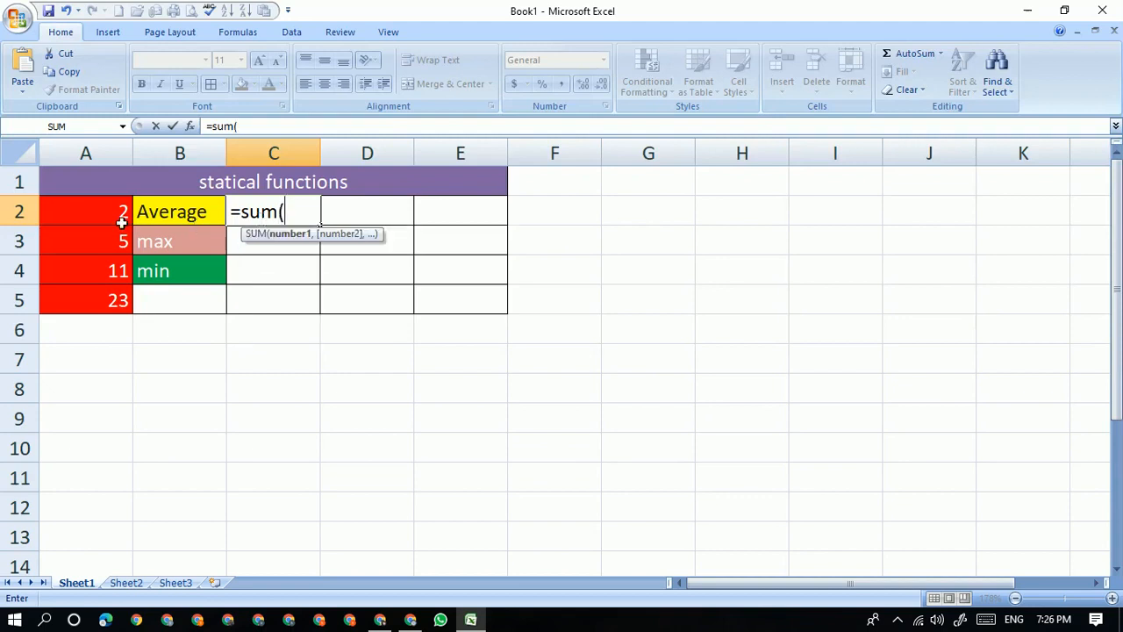
pyautogui.moveTo(113, 211); pyautogui.dragTo(121, 291)
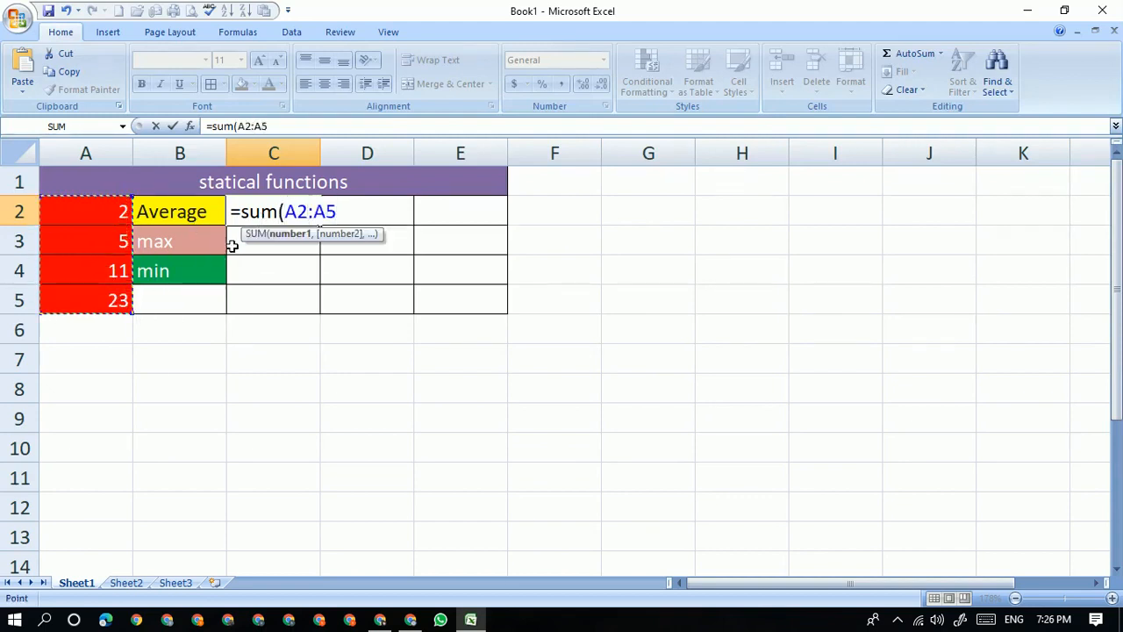
pyautogui.write(')')
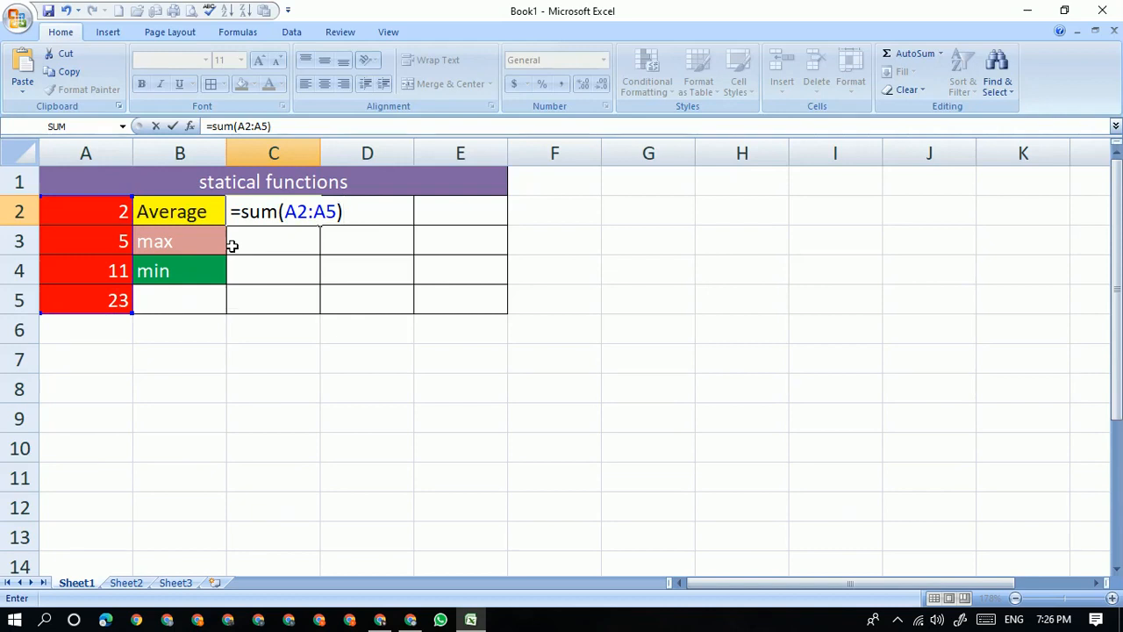
pyautogui.press('Return')
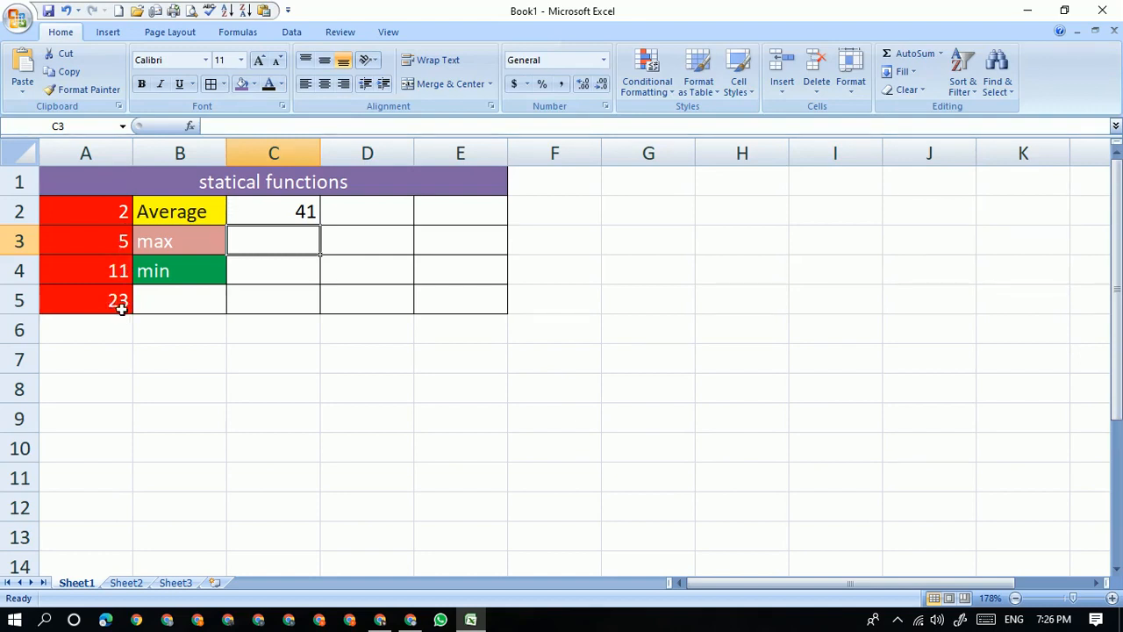
# Enter =C2/4 in cell D2 to work out the average by dividing the sum by the number of values.
pyautogui.click(339, 217)
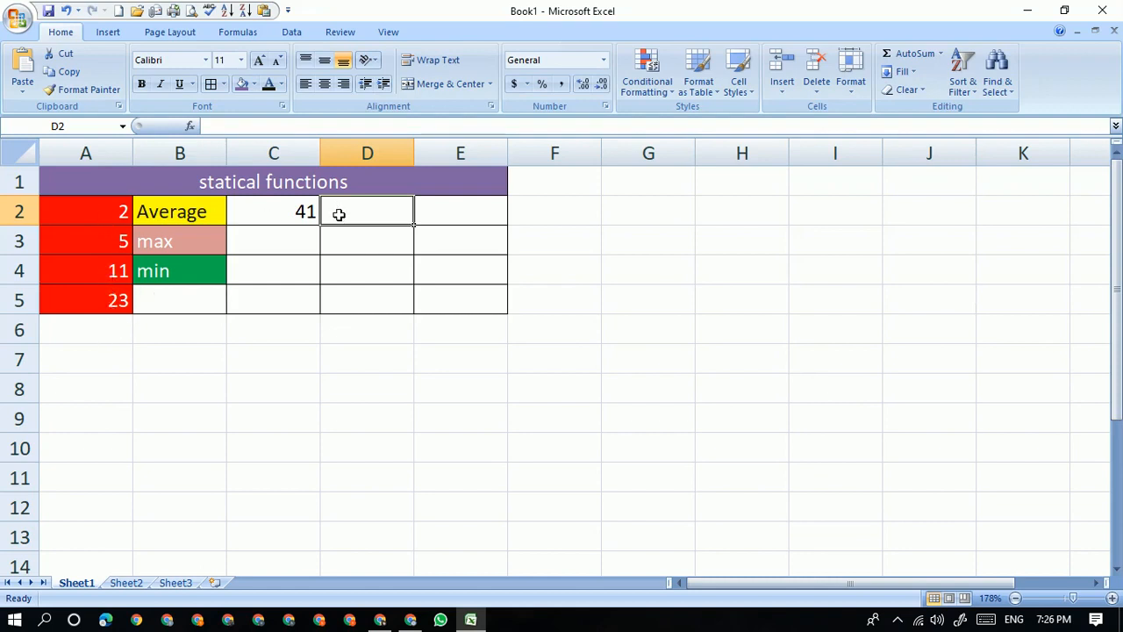
pyautogui.write('=-')
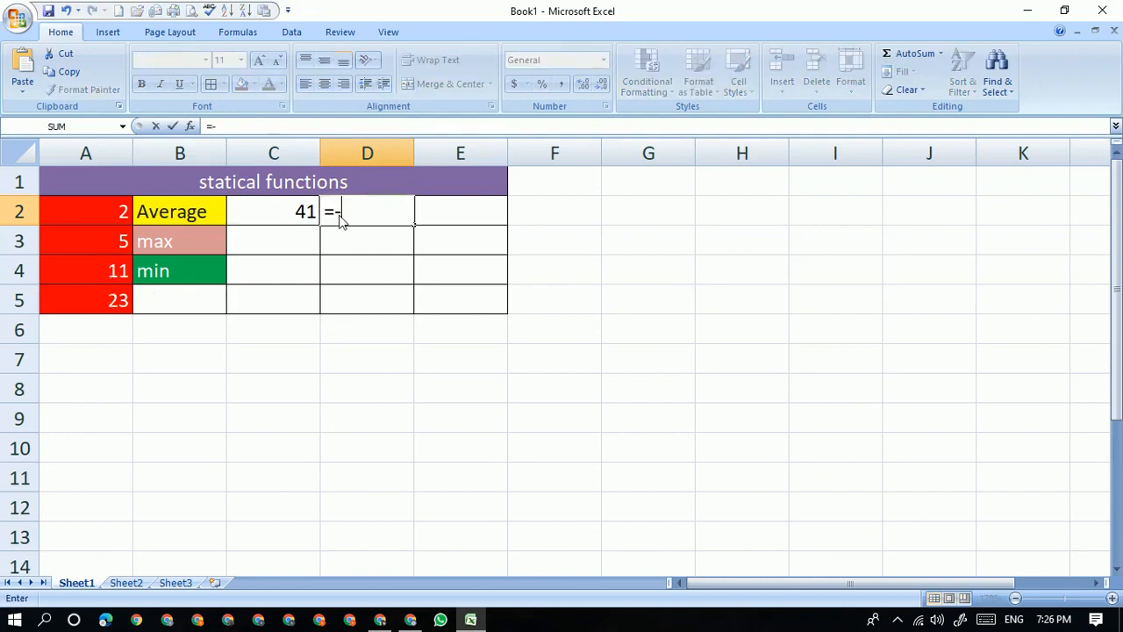
pyautogui.press('BackSpace')
pyautogui.click(293, 211)
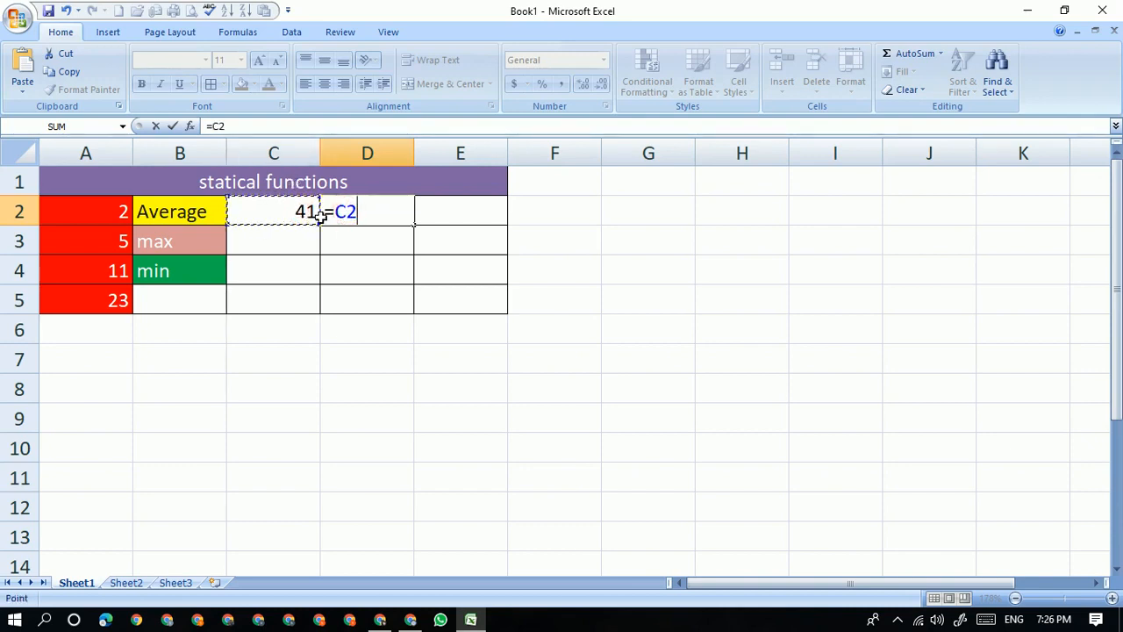
pyautogui.click(373, 211)
pyautogui.click(371, 245)
pyautogui.click(383, 212)
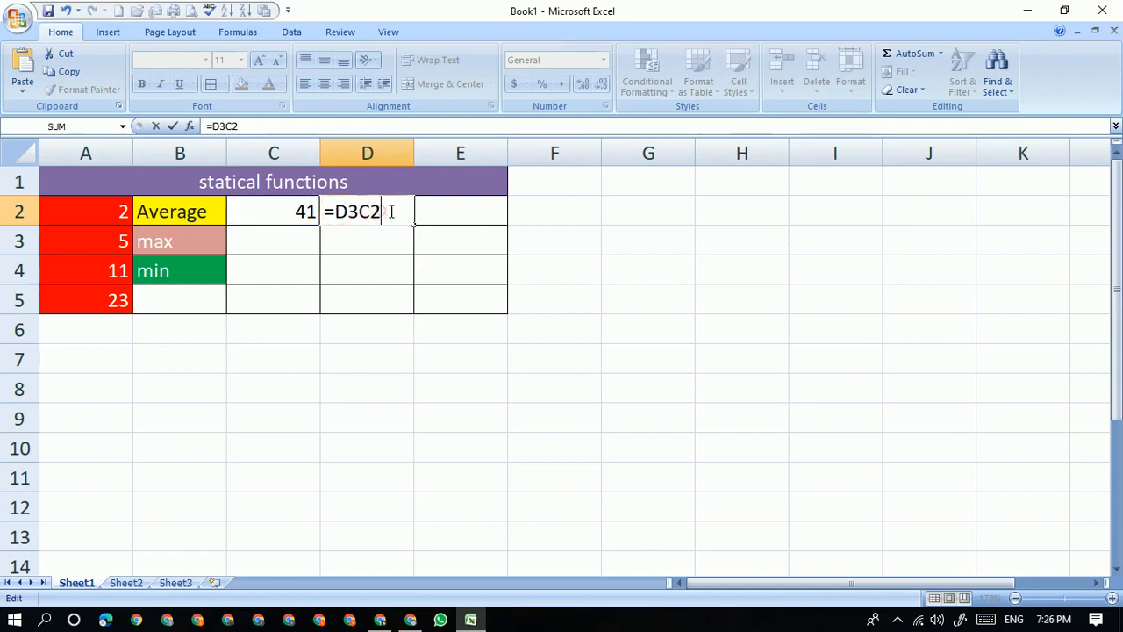
pyautogui.press('BackSpace')
pyautogui.press('BackSpace')
pyautogui.press('BackSpace')
pyautogui.press('BackSpace')
pyautogui.click(284, 210)
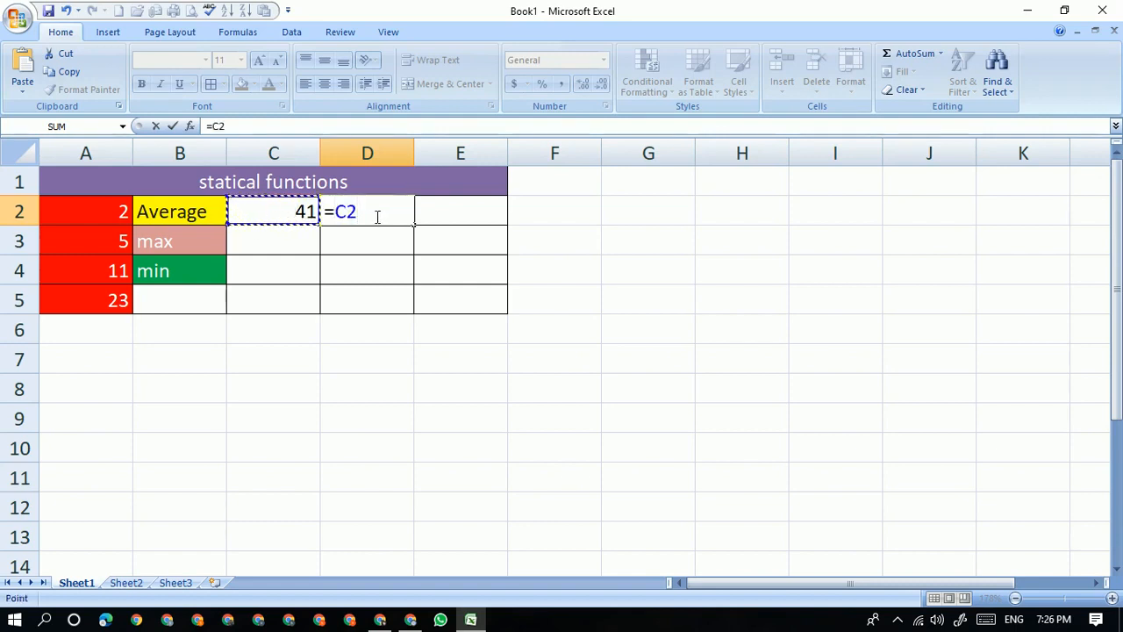
pyautogui.write('/')
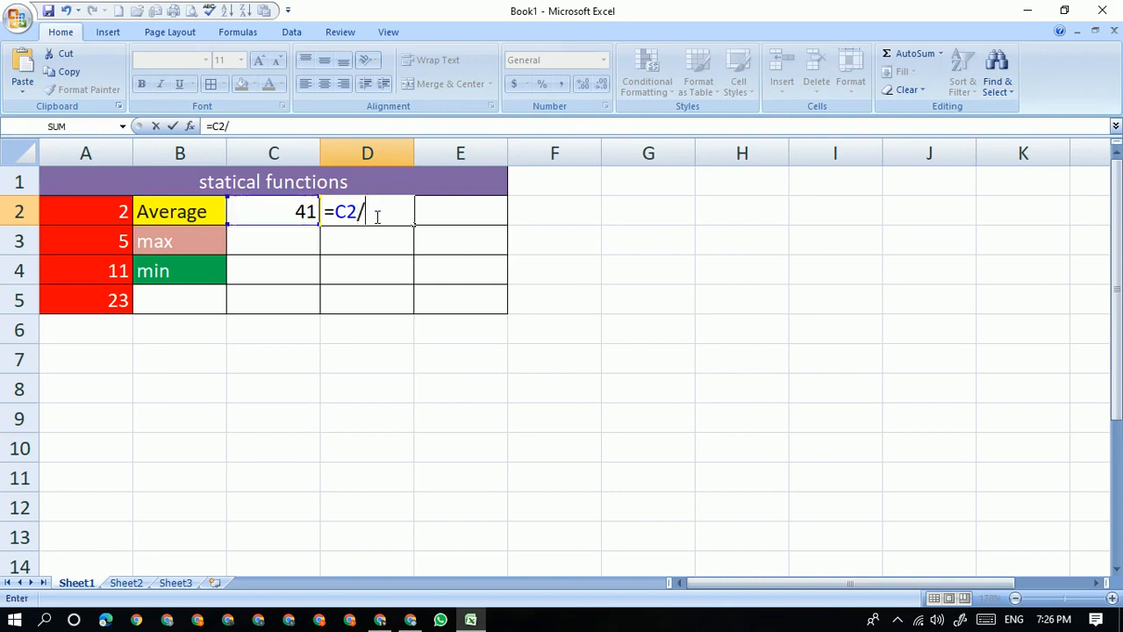
pyautogui.write('4')
pyautogui.press('Return')
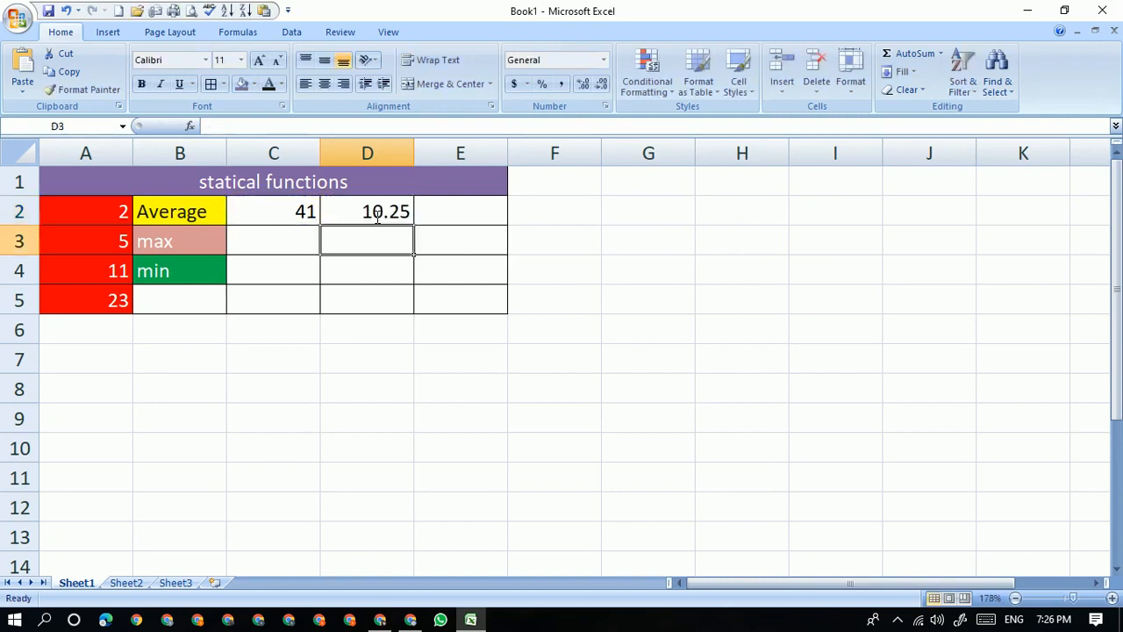
# Enter =average(A2:A5) in cell E2 to calculate the average of the numbers with the AVERAGE function.
pyautogui.click(448, 211)
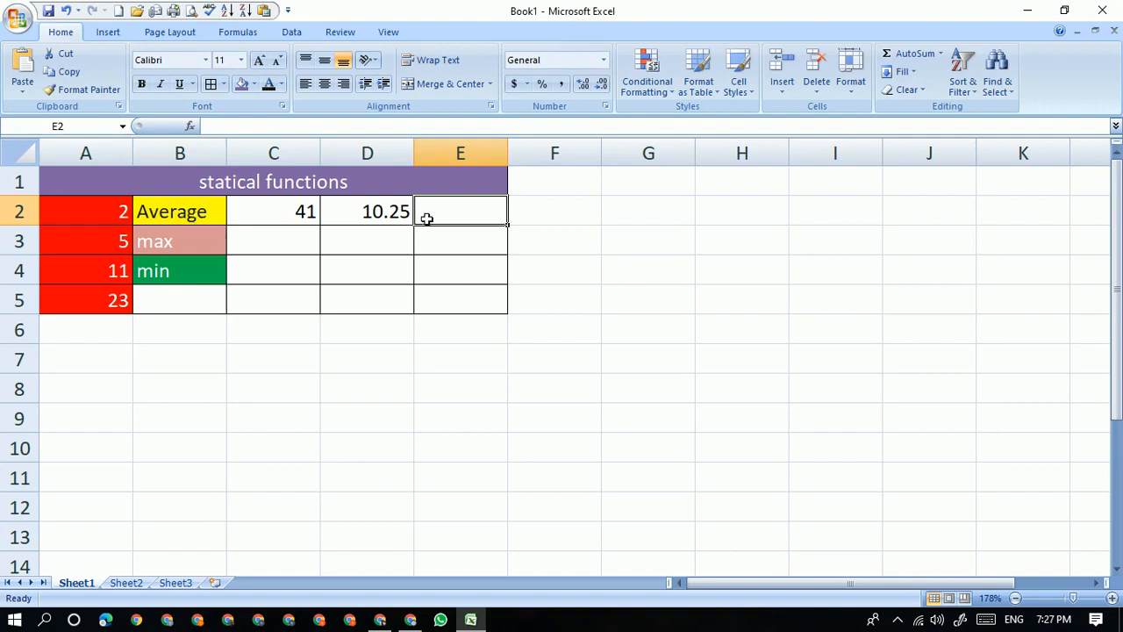
pyautogui.write('=')
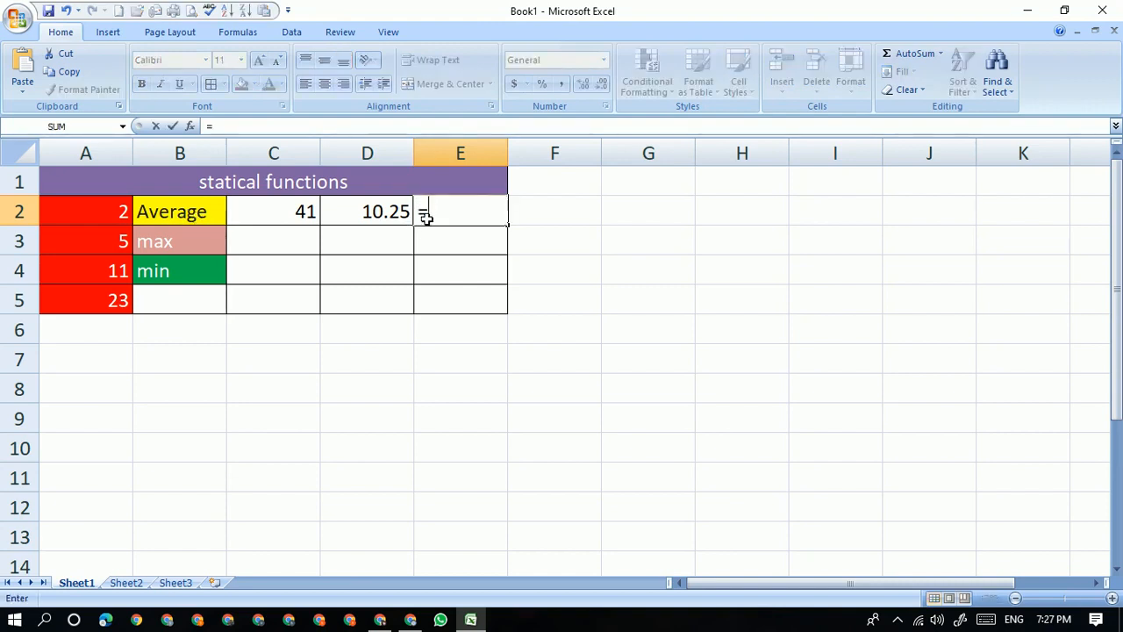
pyautogui.write('averag')
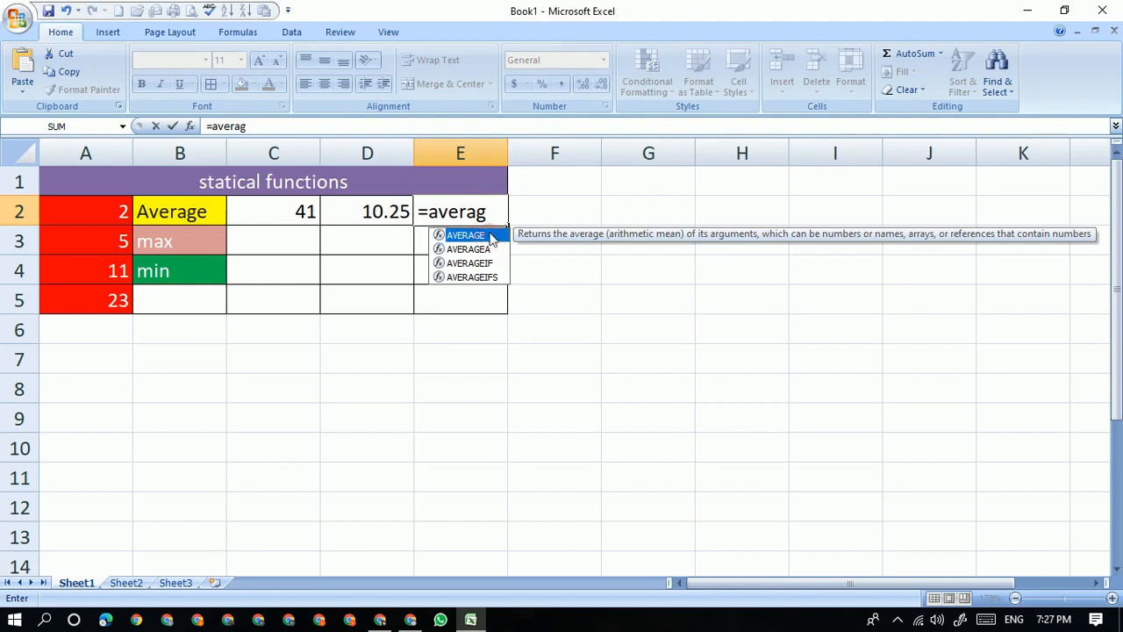
pyautogui.write('w')
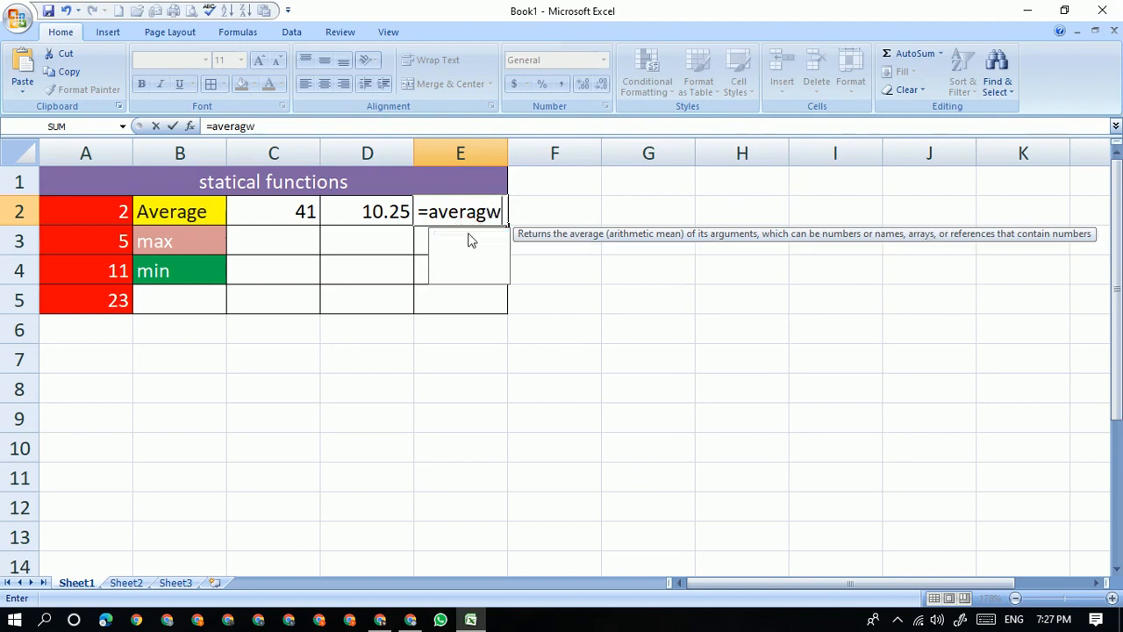
pyautogui.press('BackSpace')
pyautogui.write('e')
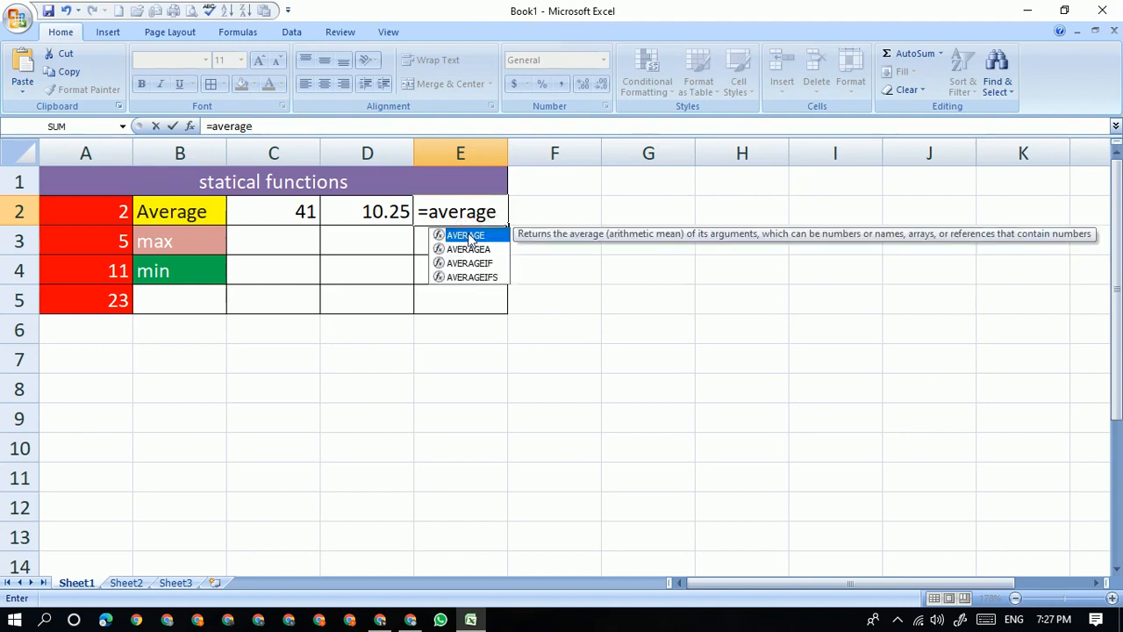
pyautogui.write('(')
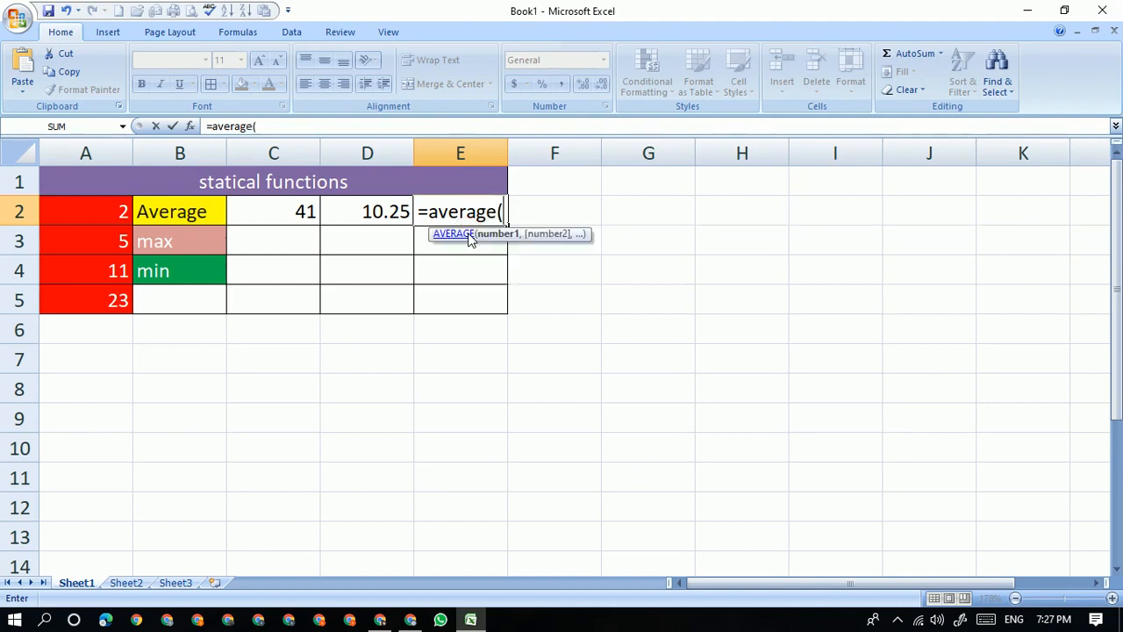
pyautogui.moveTo(120, 215); pyautogui.dragTo(123, 298)
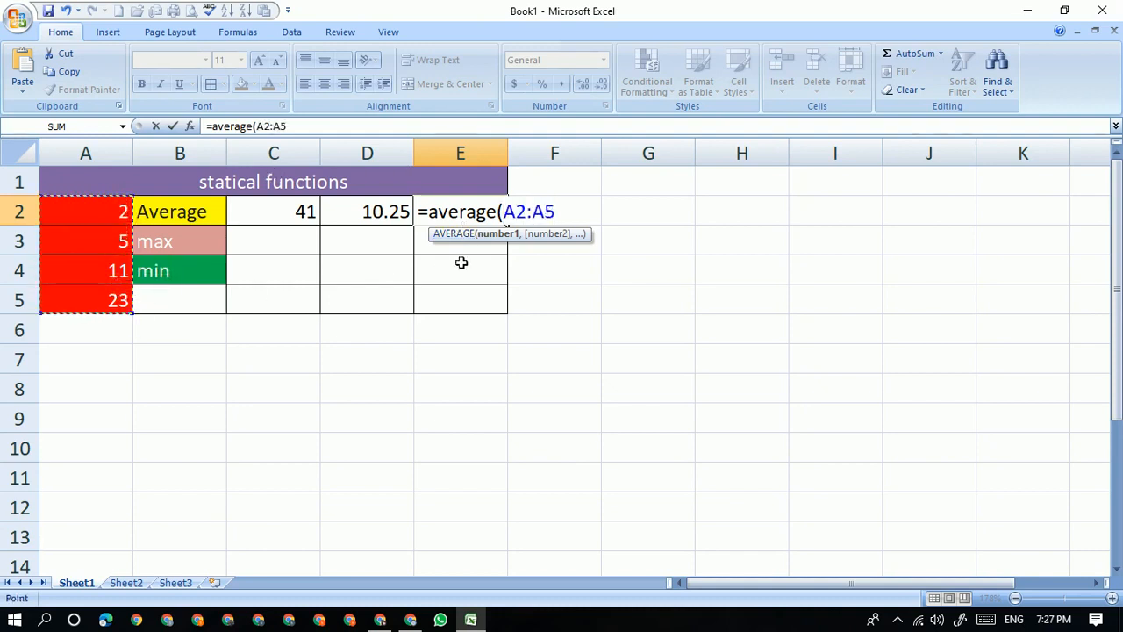
pyautogui.write(')')
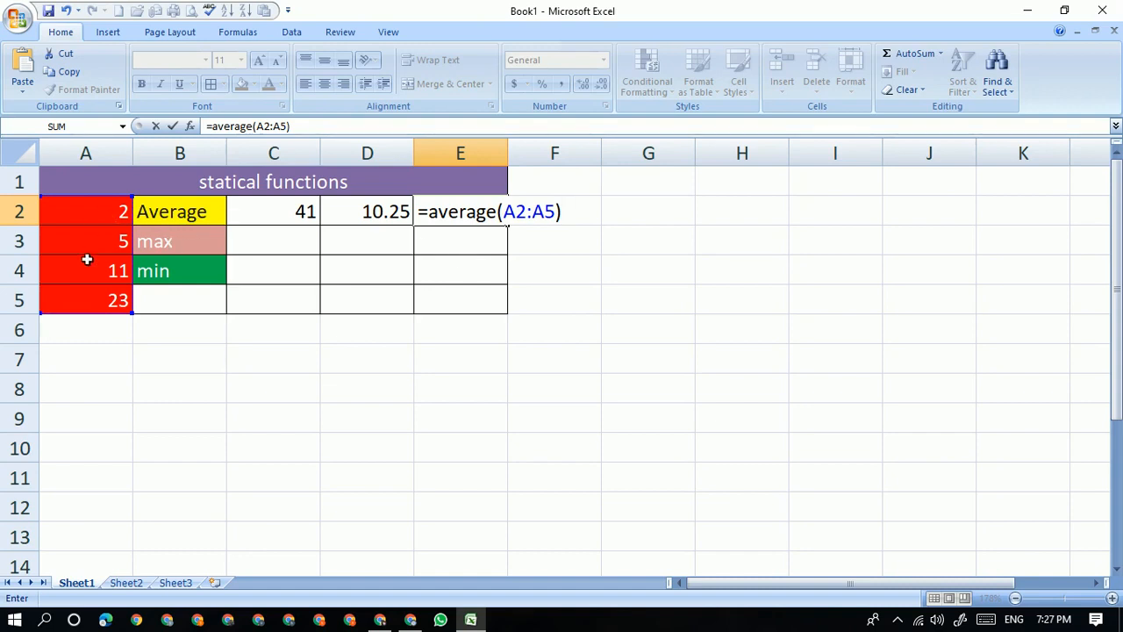
pyautogui.press('Return')
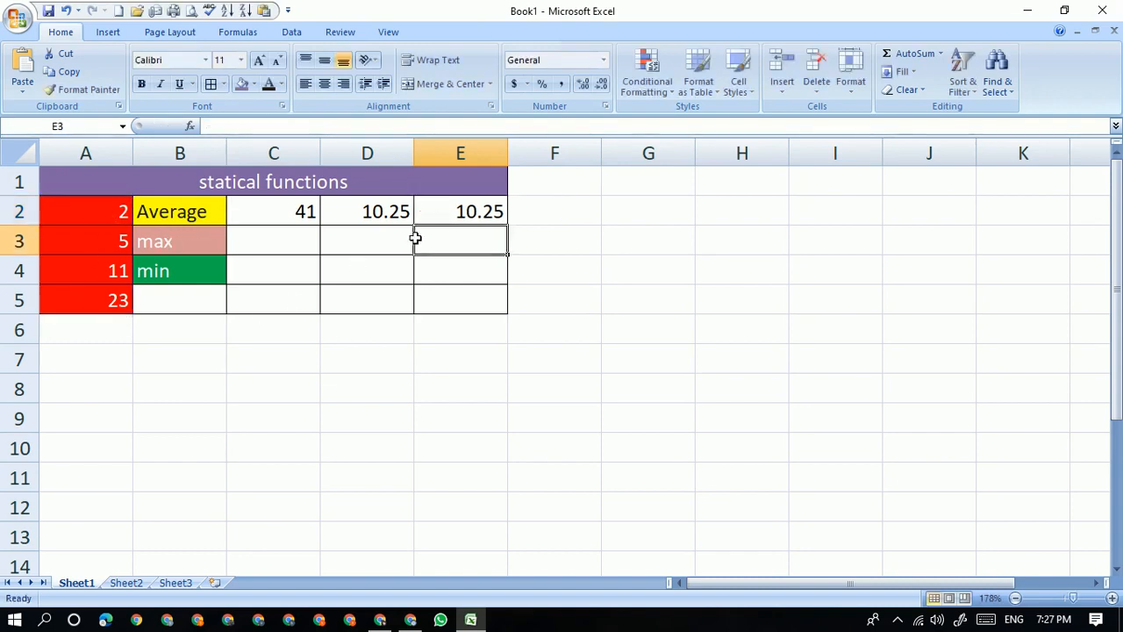
pyautogui.moveTo(282, 212); pyautogui.dragTo(323, 212)
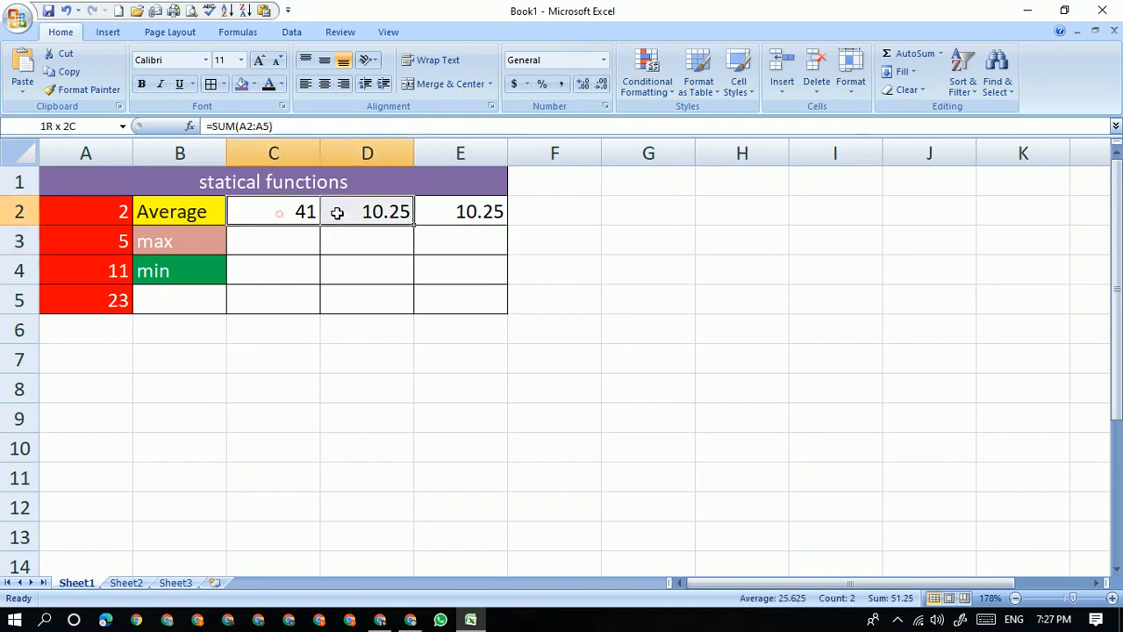
pyautogui.click(463, 212)
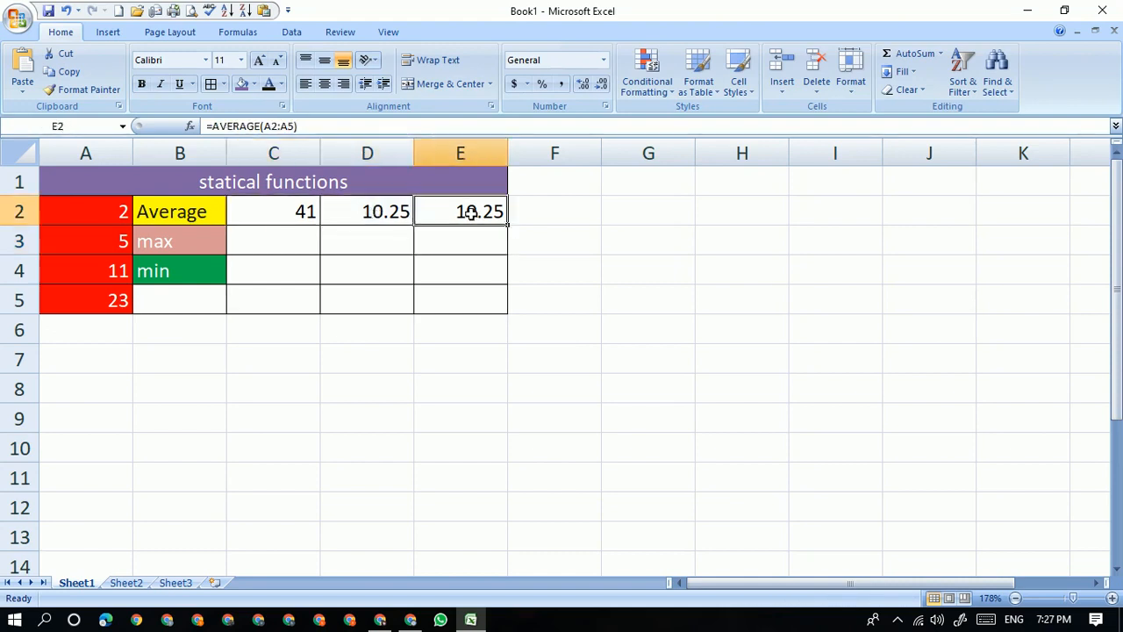
pyautogui.click(156, 210)
pyautogui.click(453, 216)
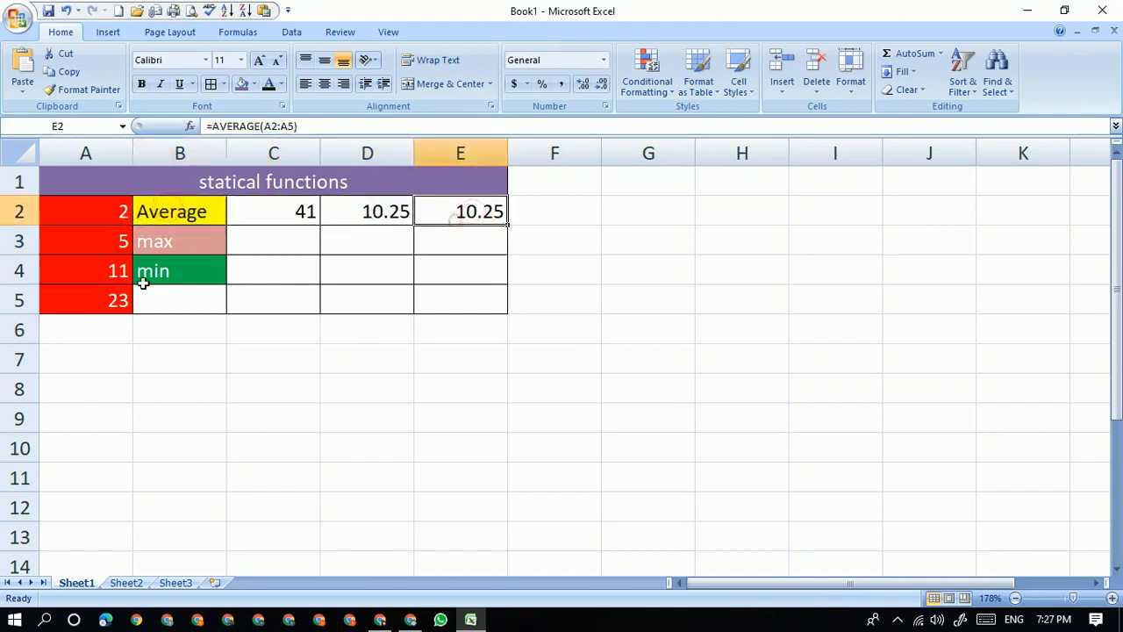
# Enter =max(A2:A5) in cell C3, beside the max label, to find the largest number.
pyautogui.click(263, 243)
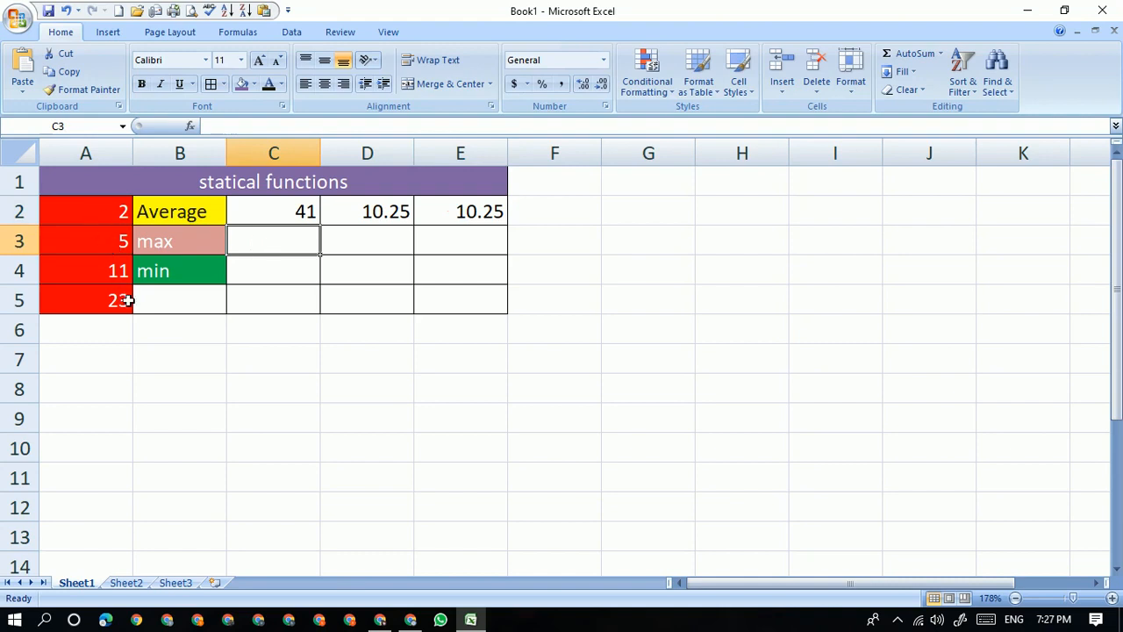
pyautogui.moveTo(105, 216); pyautogui.dragTo(112, 307)
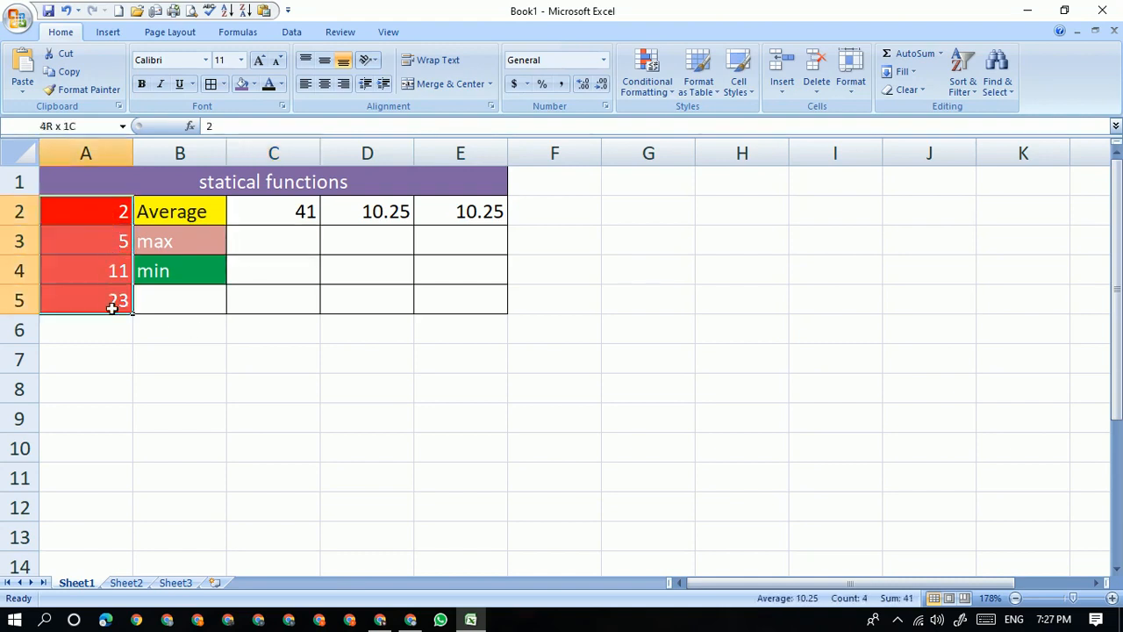
pyautogui.click(301, 240)
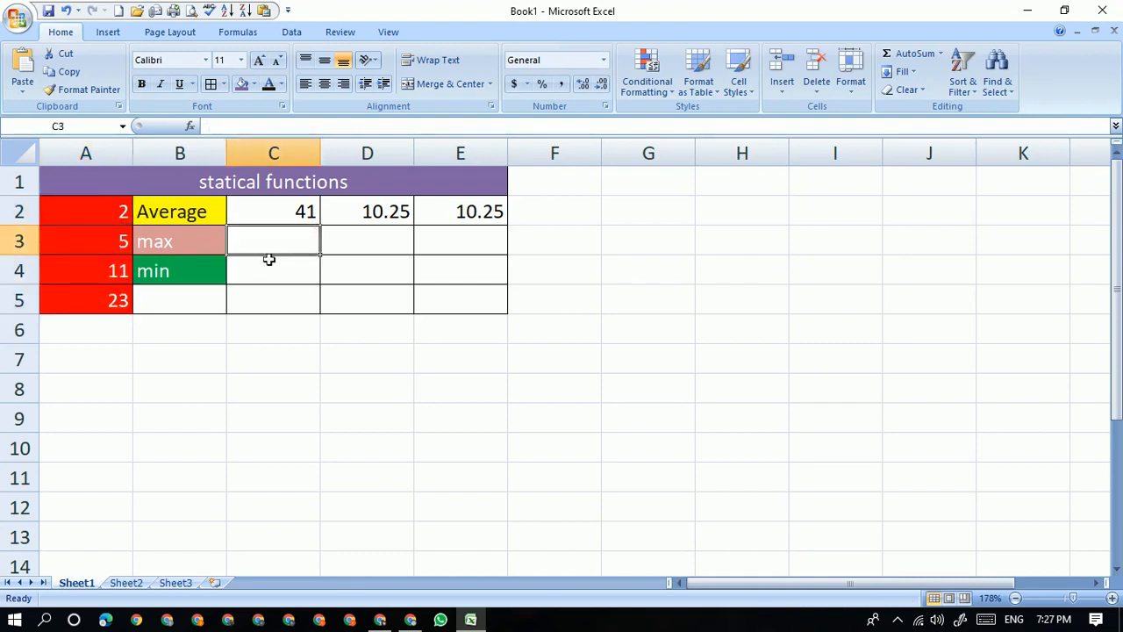
pyautogui.write('=')
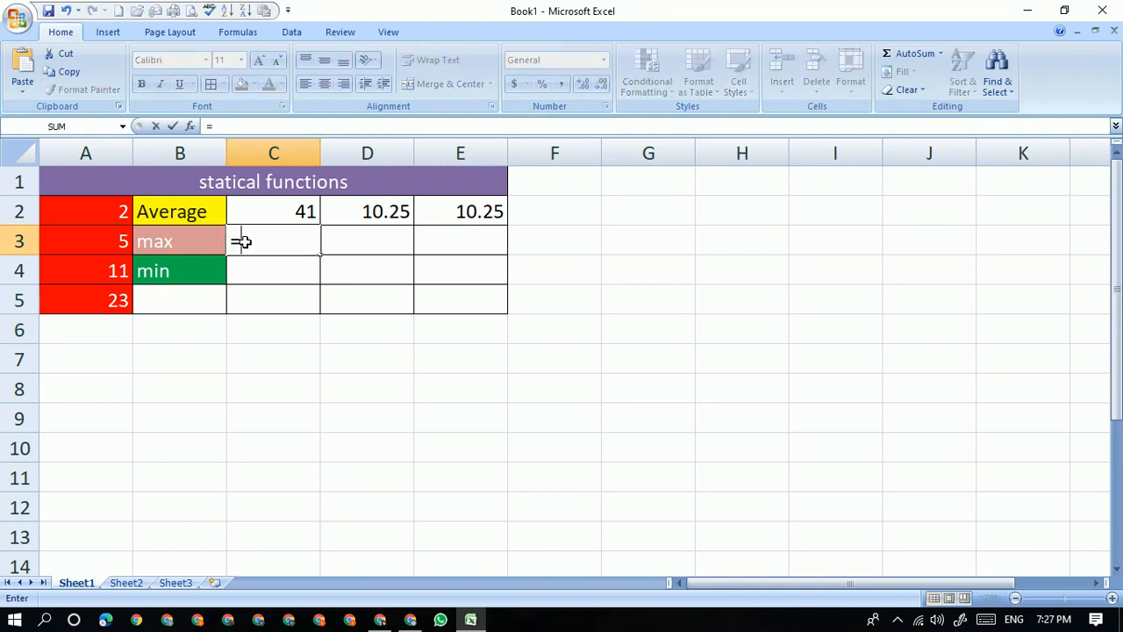
pyautogui.write('max')
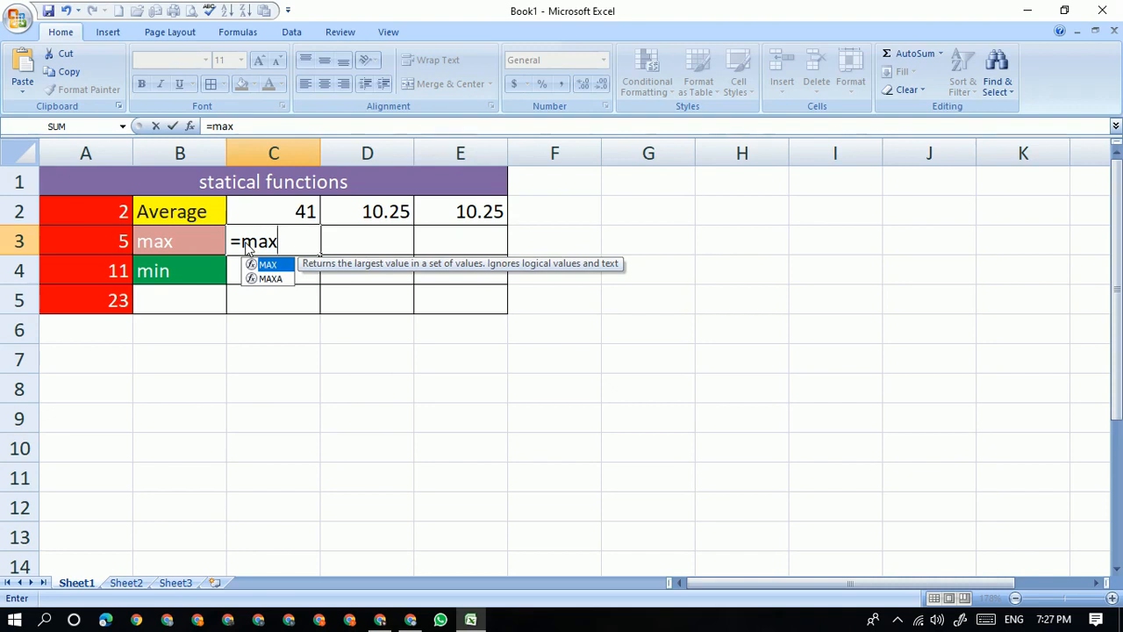
pyautogui.write('(')
pyautogui.moveTo(103, 218); pyautogui.dragTo(113, 301)
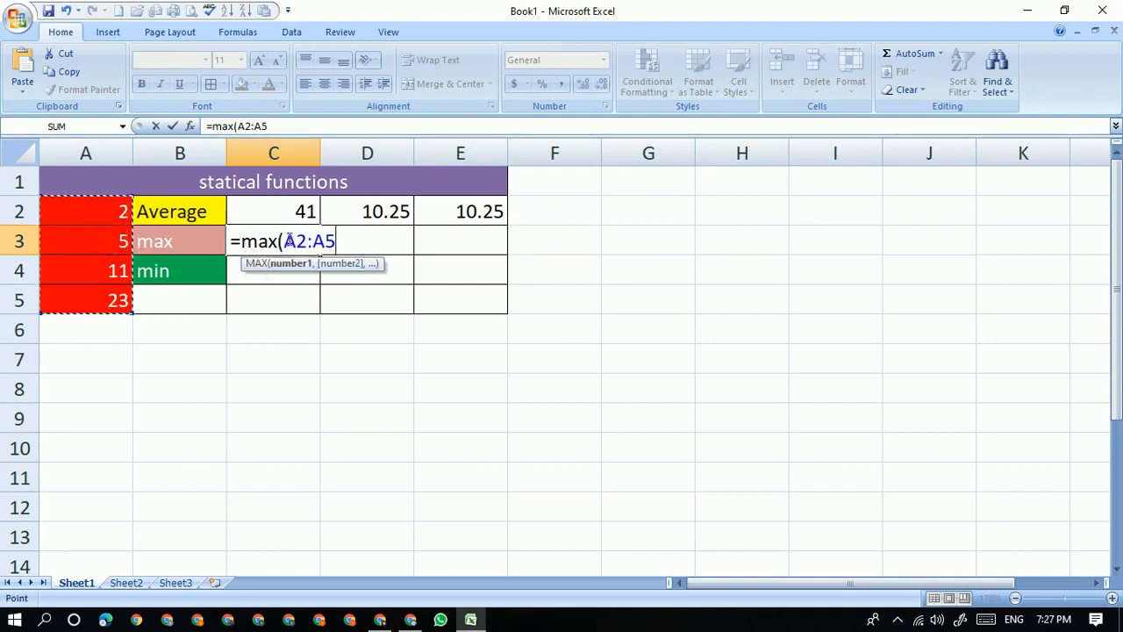
pyautogui.write(')')
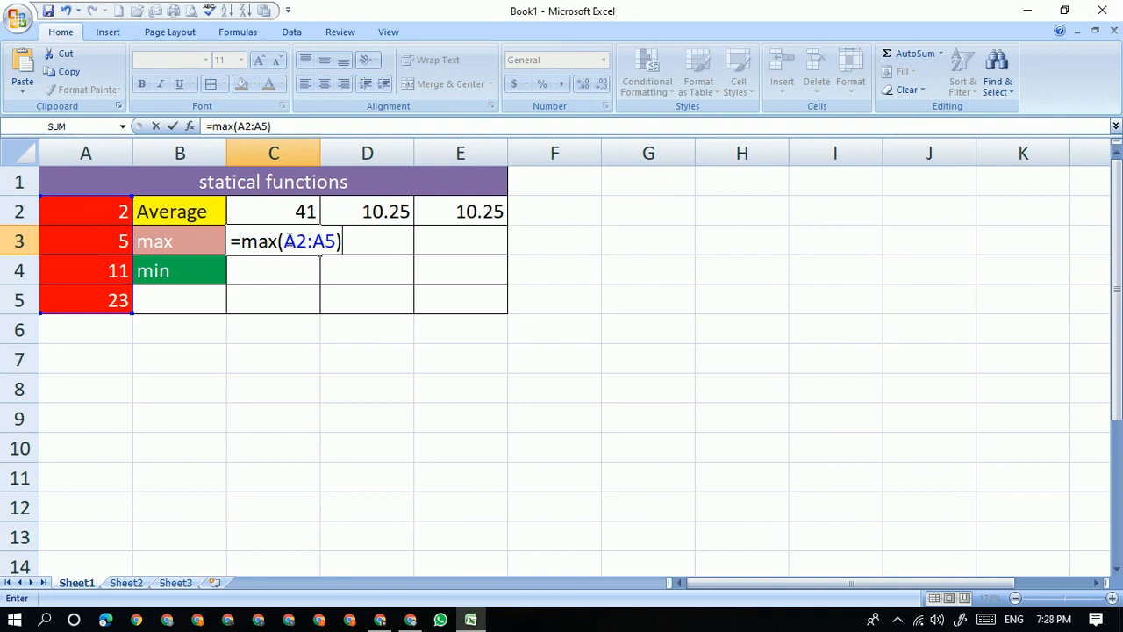
pyautogui.press('Return')
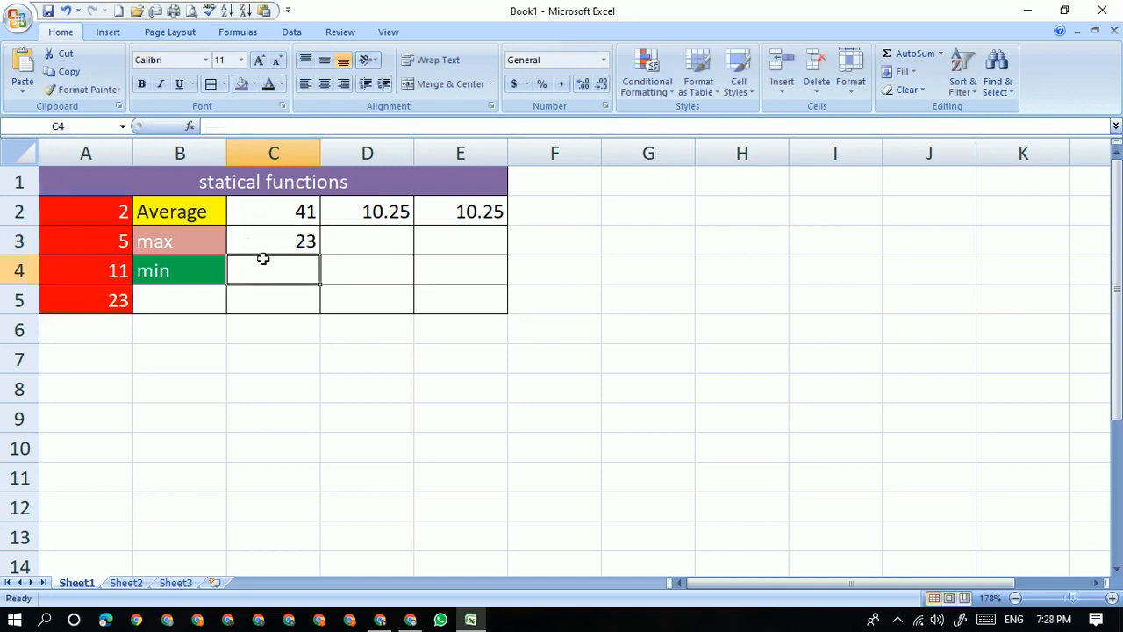
# Enter =max(100,1) in cell D3 to find the larger of two directly given numbers.
pyautogui.click(359, 239)
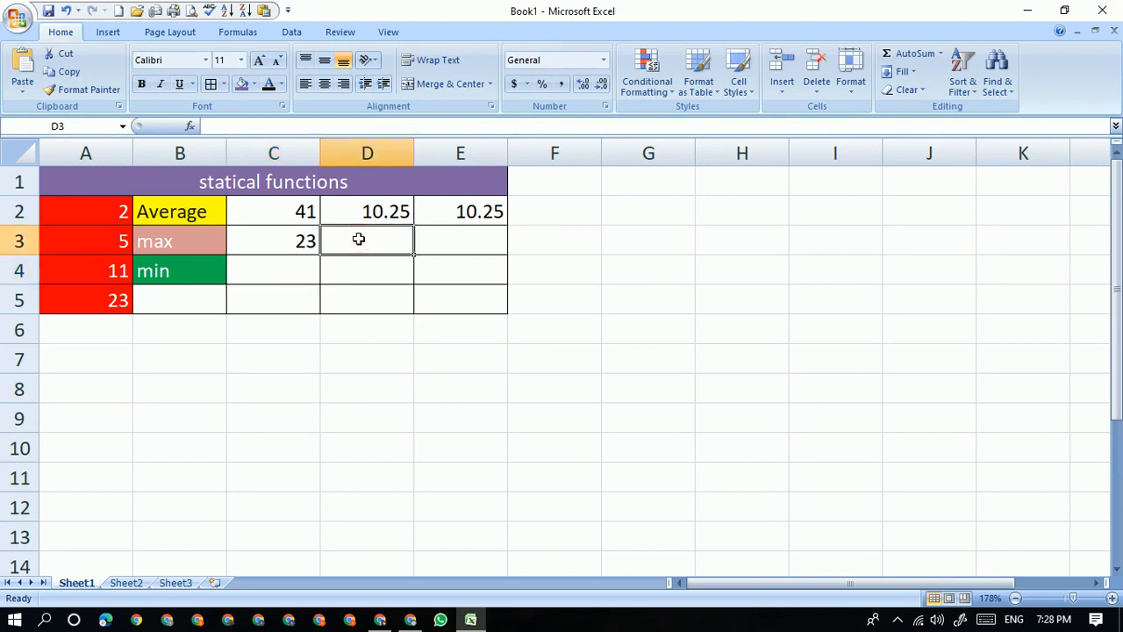
pyautogui.write('=max')
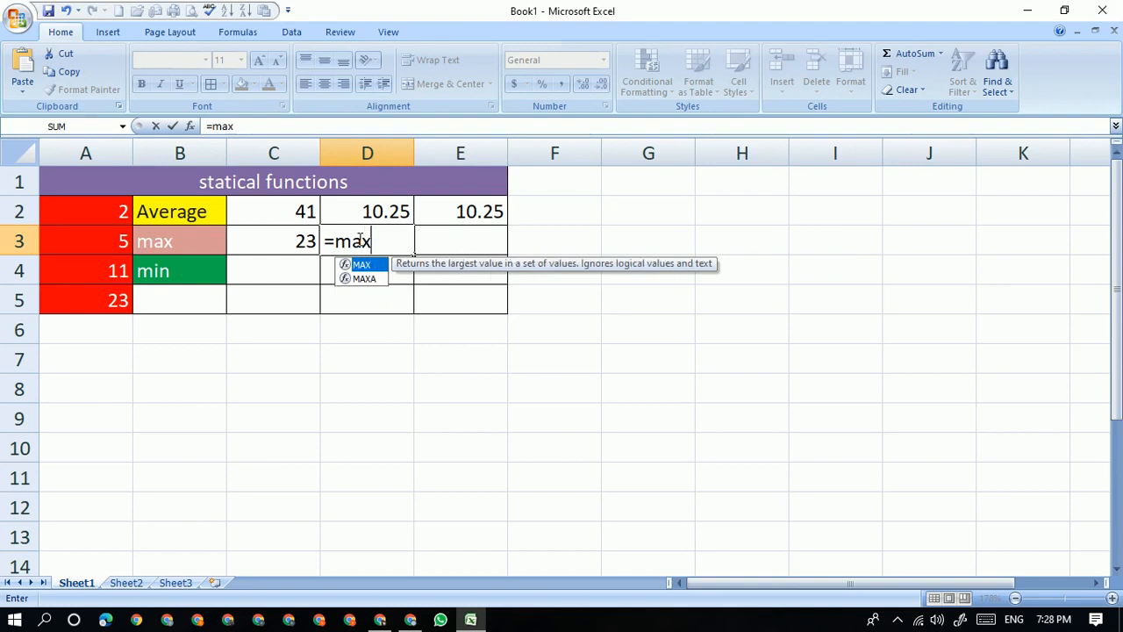
pyautogui.write('(')
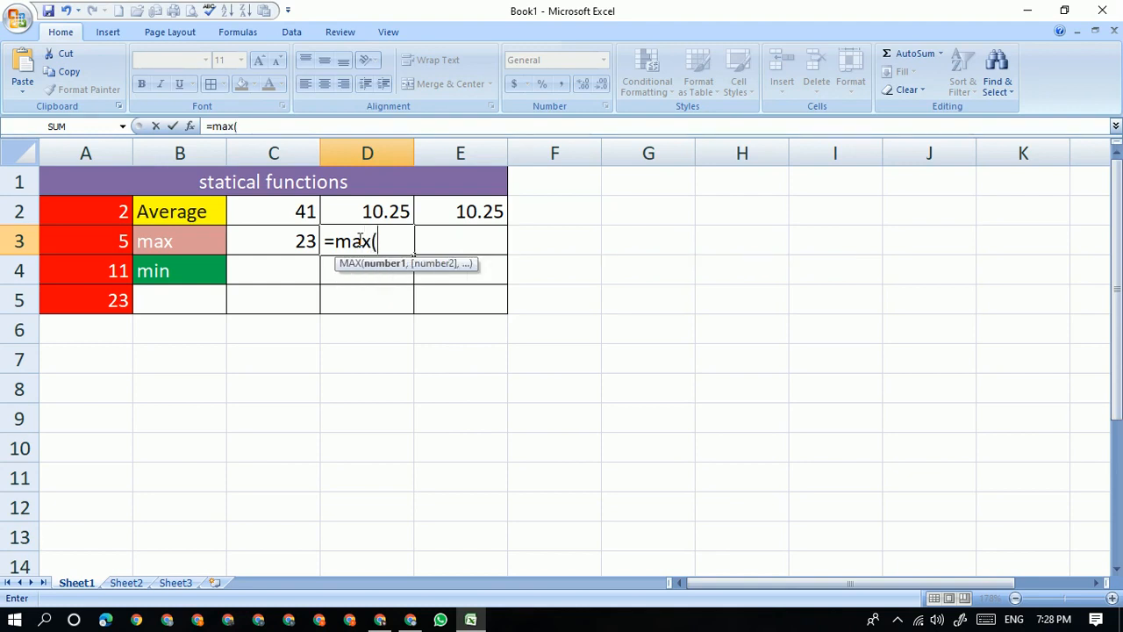
pyautogui.write('100,1)')
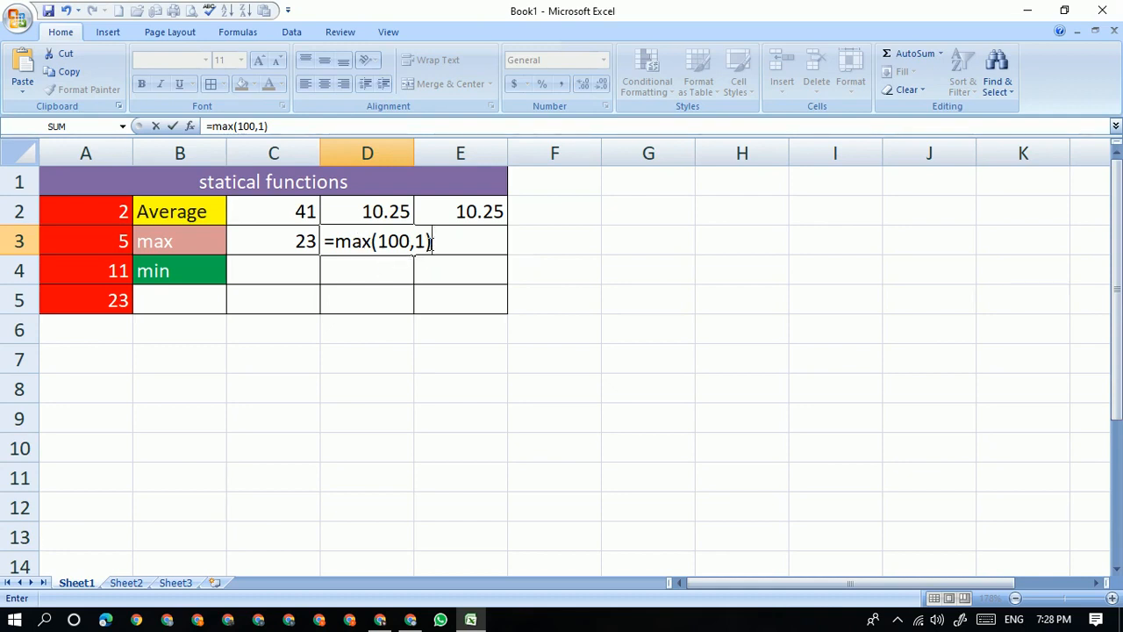
pyautogui.press('Return')
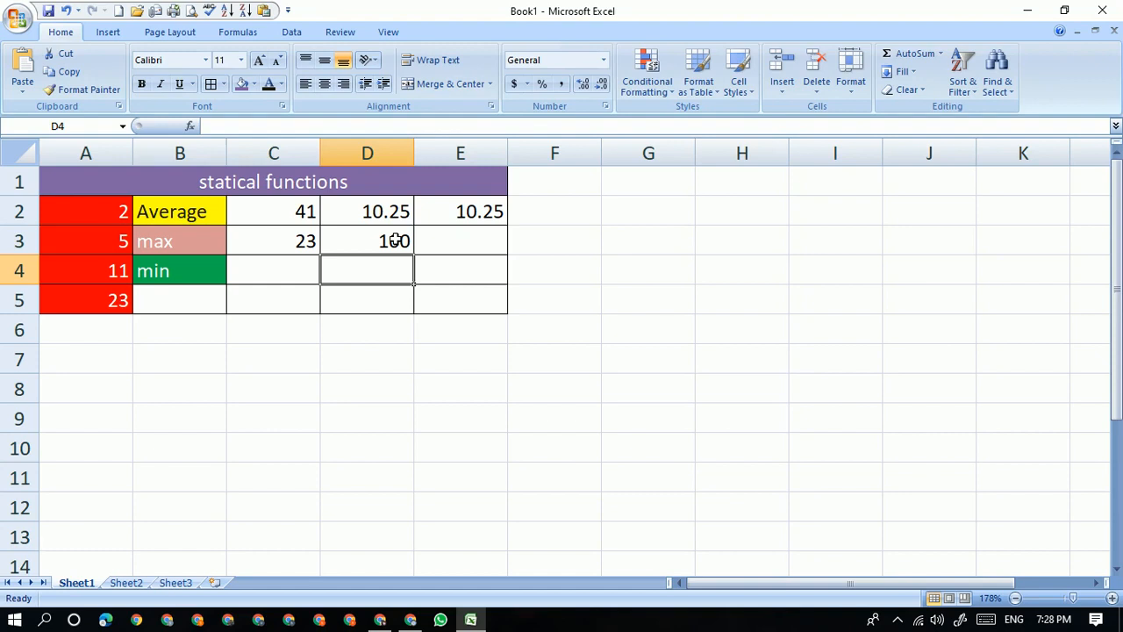
# Enter =min(A2:A5) in cell C4, beside the min label, to find the smallest number in column A.
pyautogui.click(274, 279)
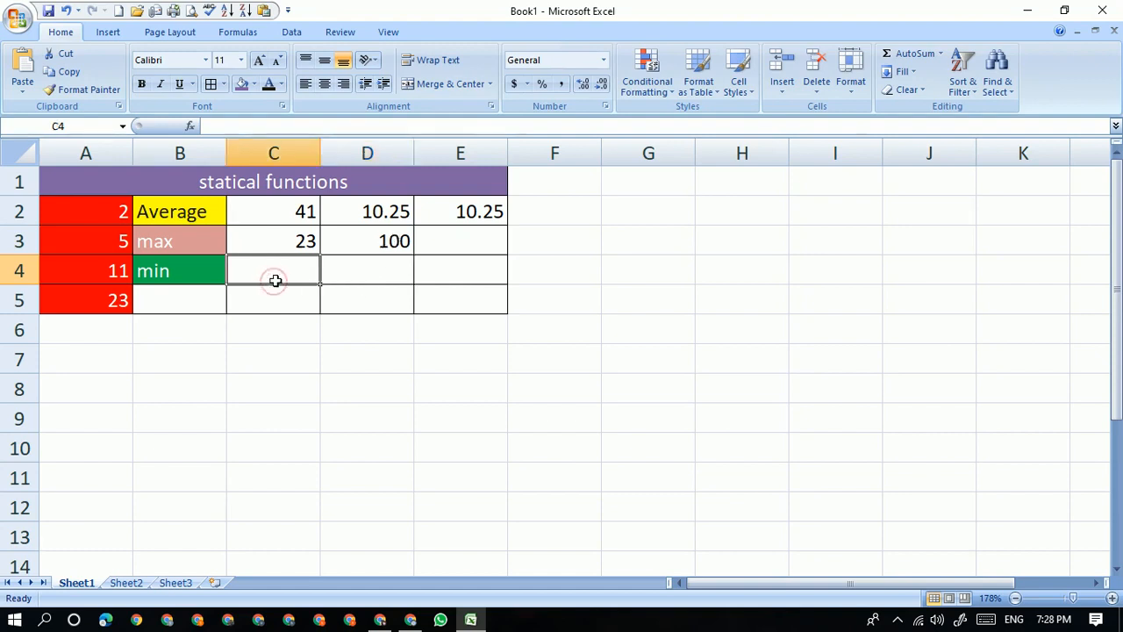
pyautogui.write('=')
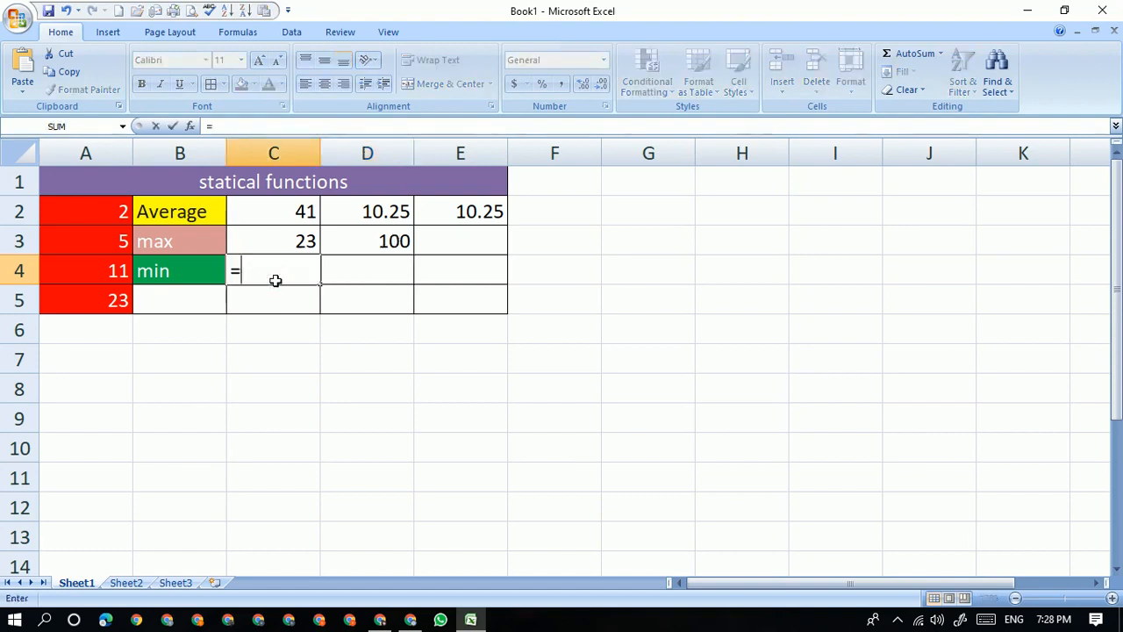
pyautogui.write('min')
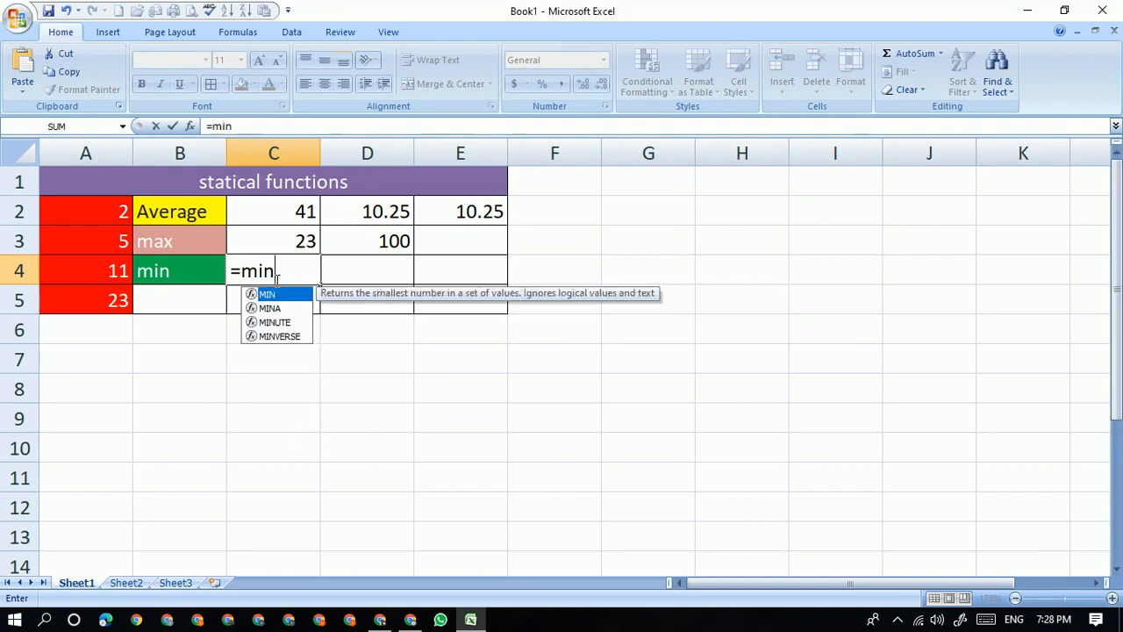
pyautogui.write('(')
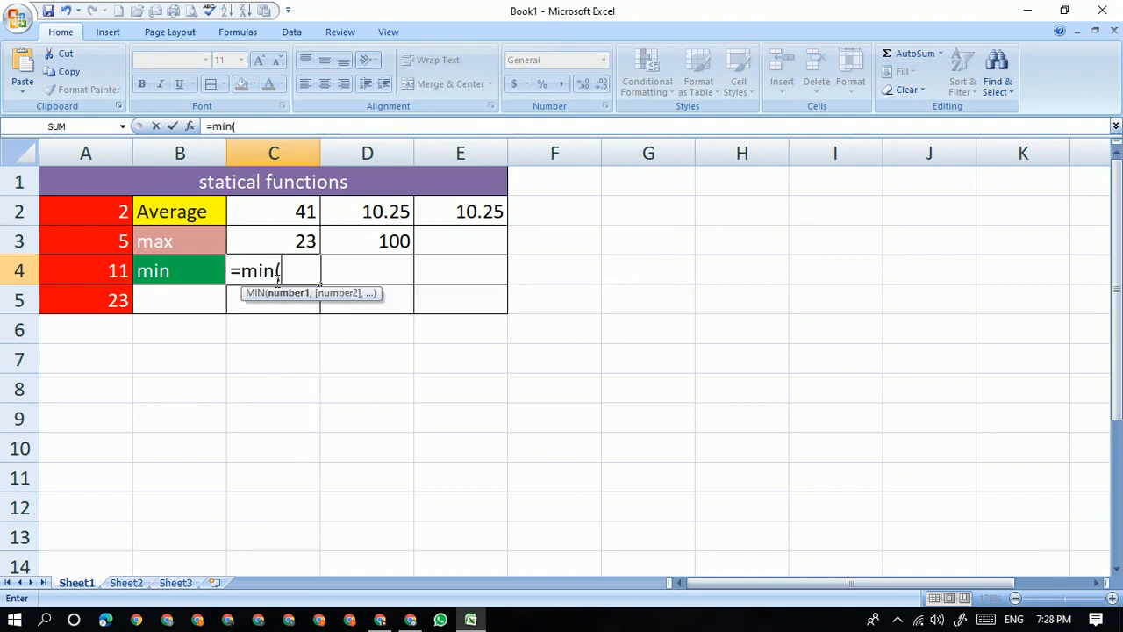
pyautogui.moveTo(93, 211); pyautogui.dragTo(93, 298)
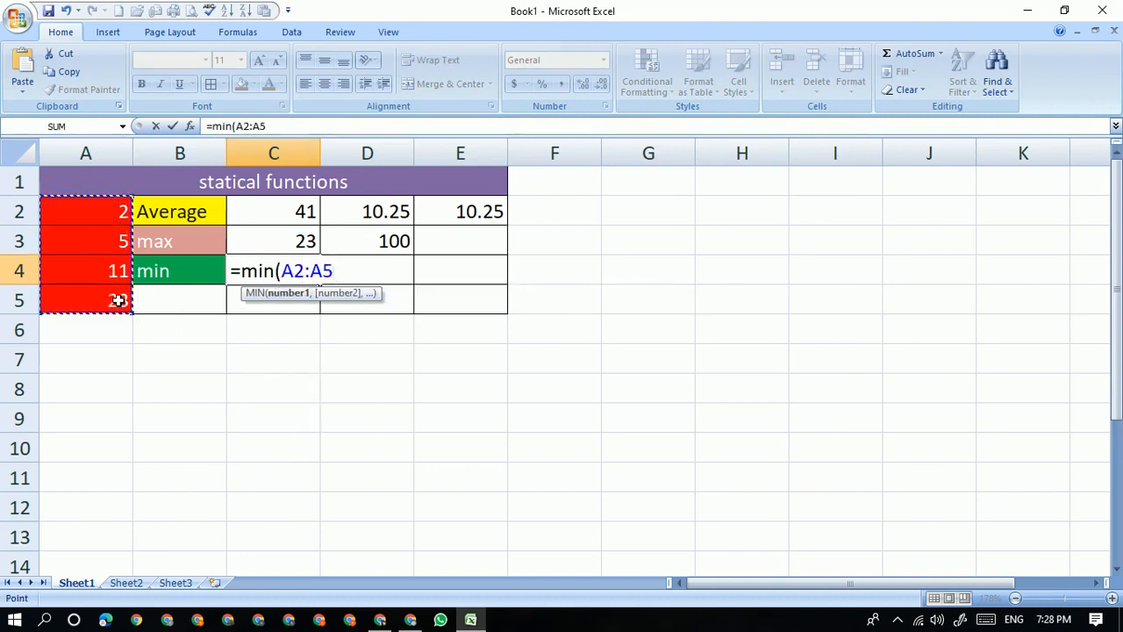
pyautogui.write(')')
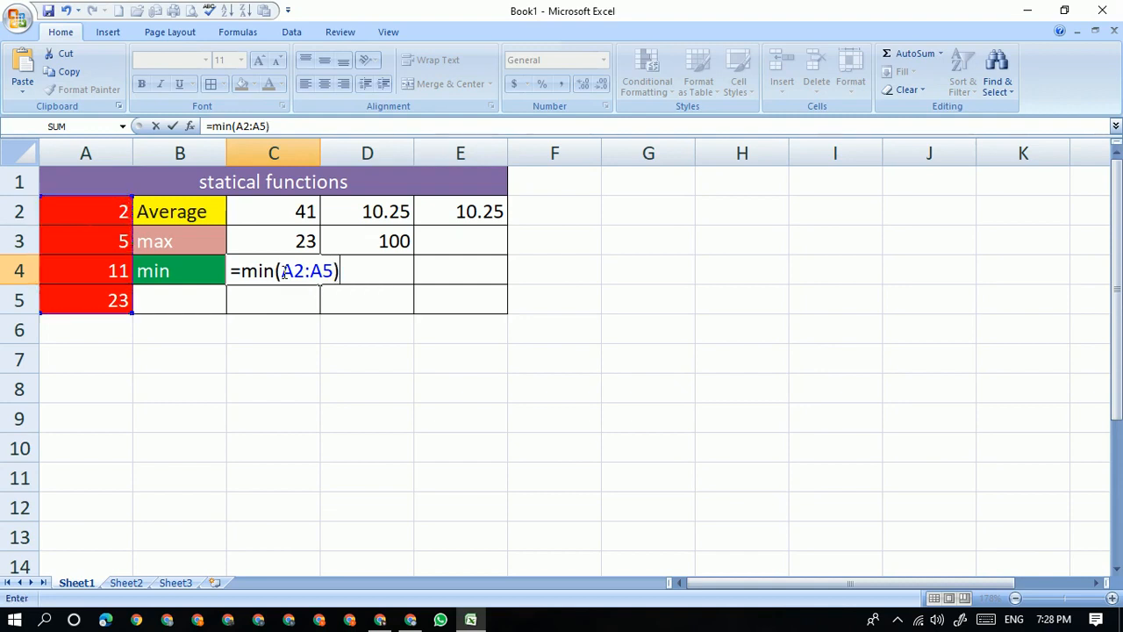
pyautogui.press('Return')
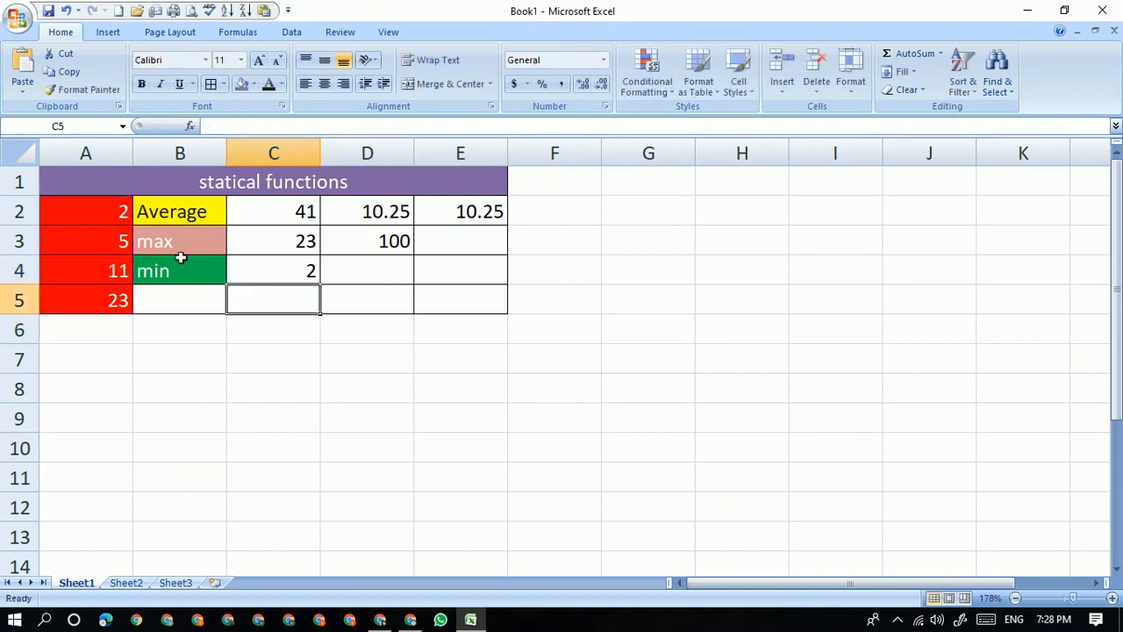
# Enter =min(2,5) in cell D4 to find the smaller of two directly given numbers.
pyautogui.click(346, 276)
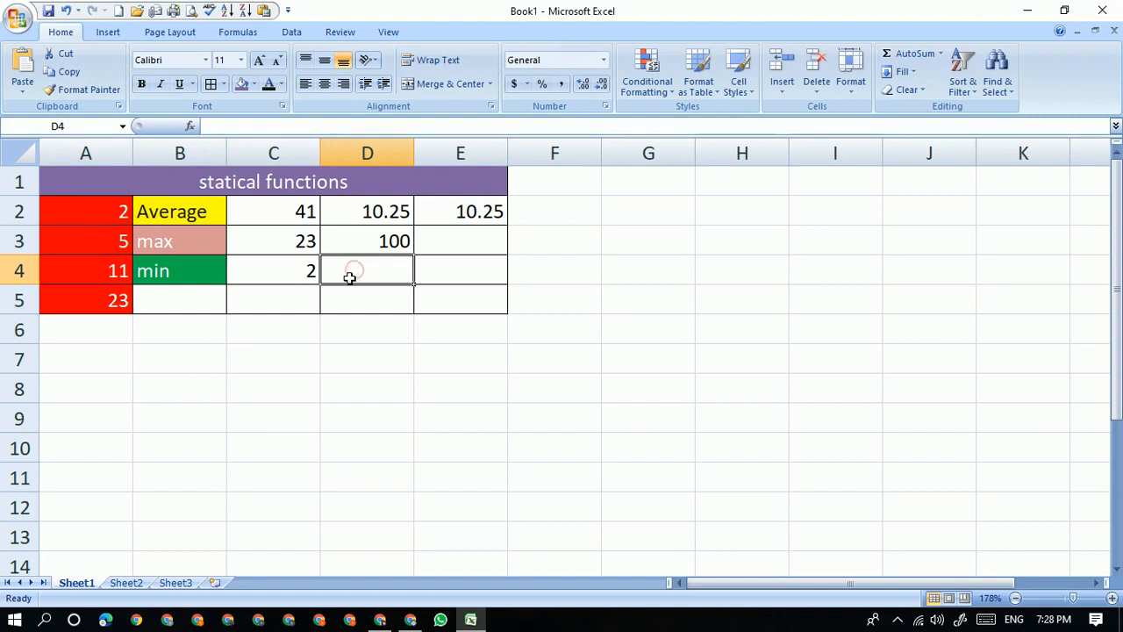
pyautogui.write('=')
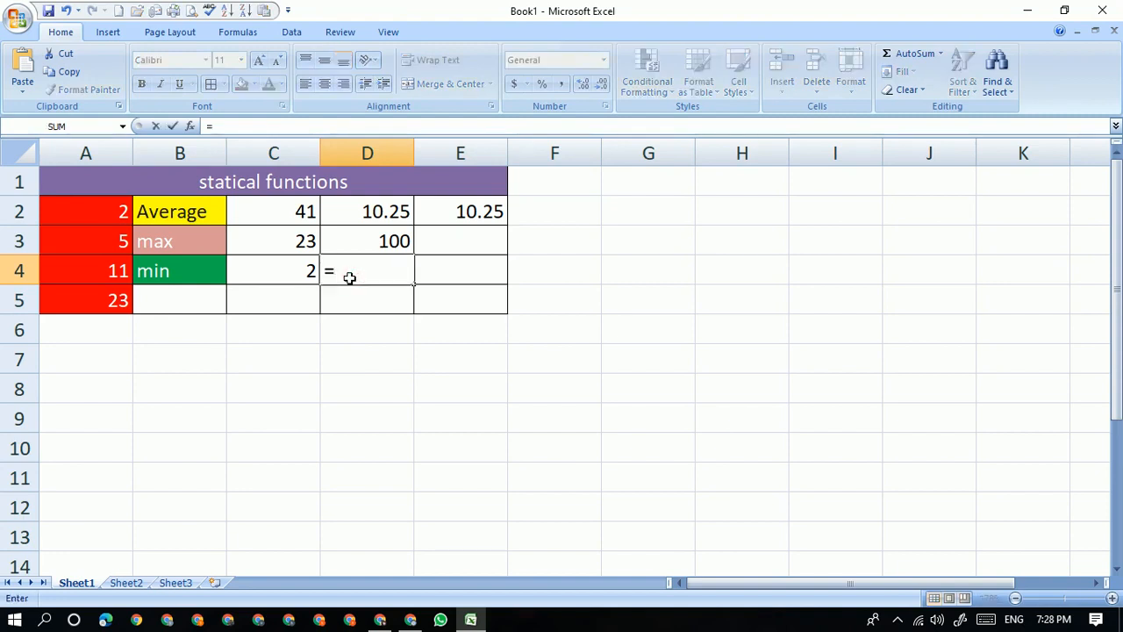
pyautogui.write('min(')
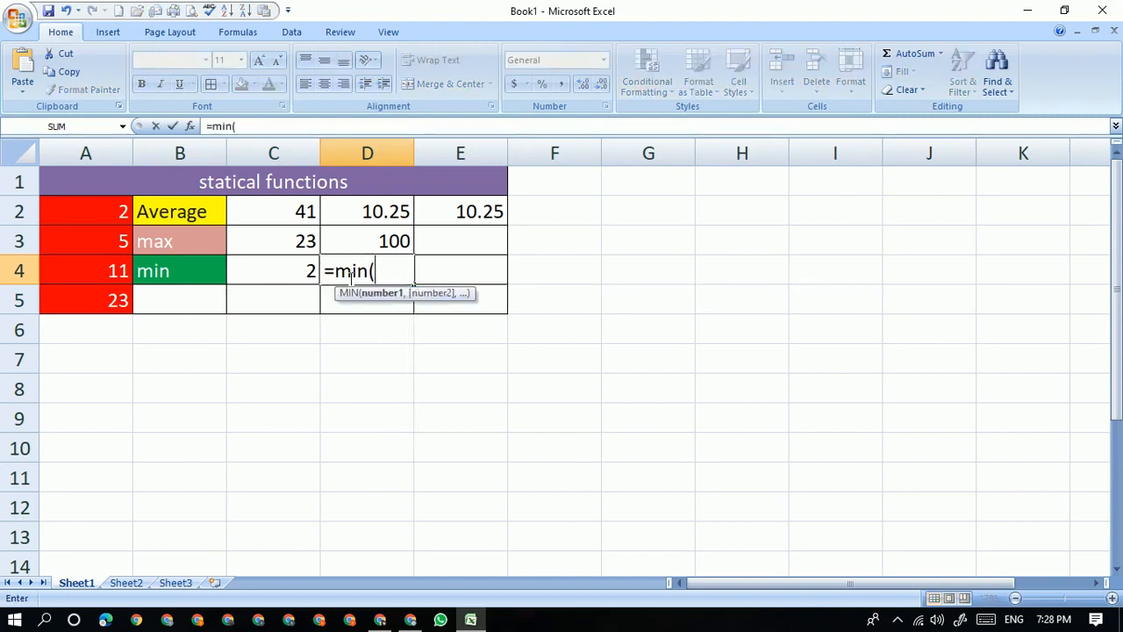
pyautogui.write('2,5')
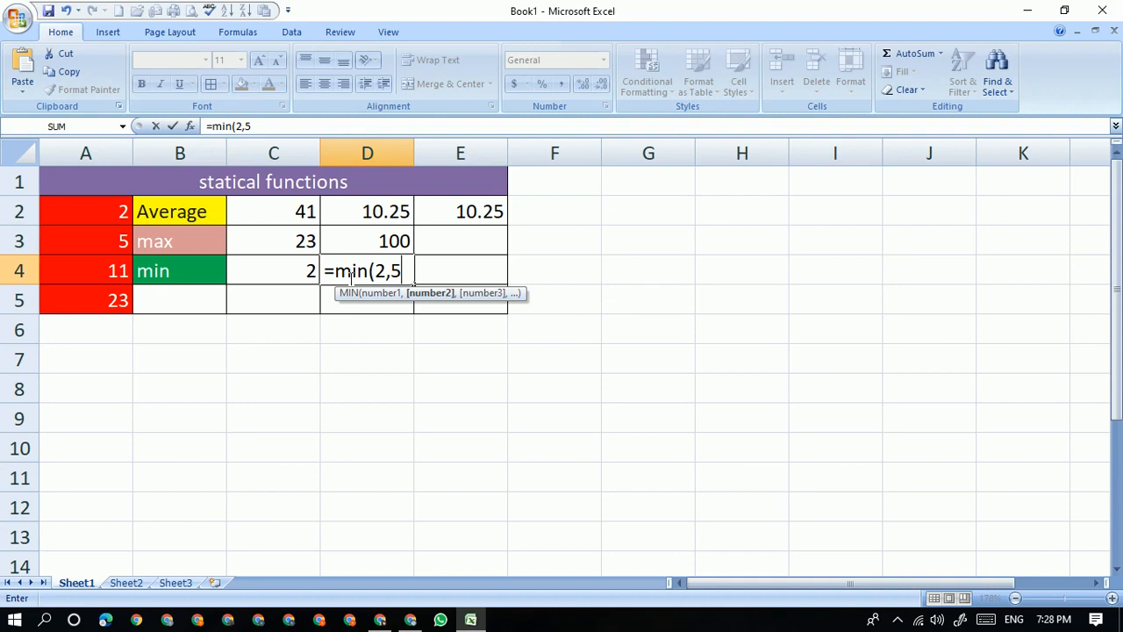
pyautogui.write(')')
pyautogui.press('Return')
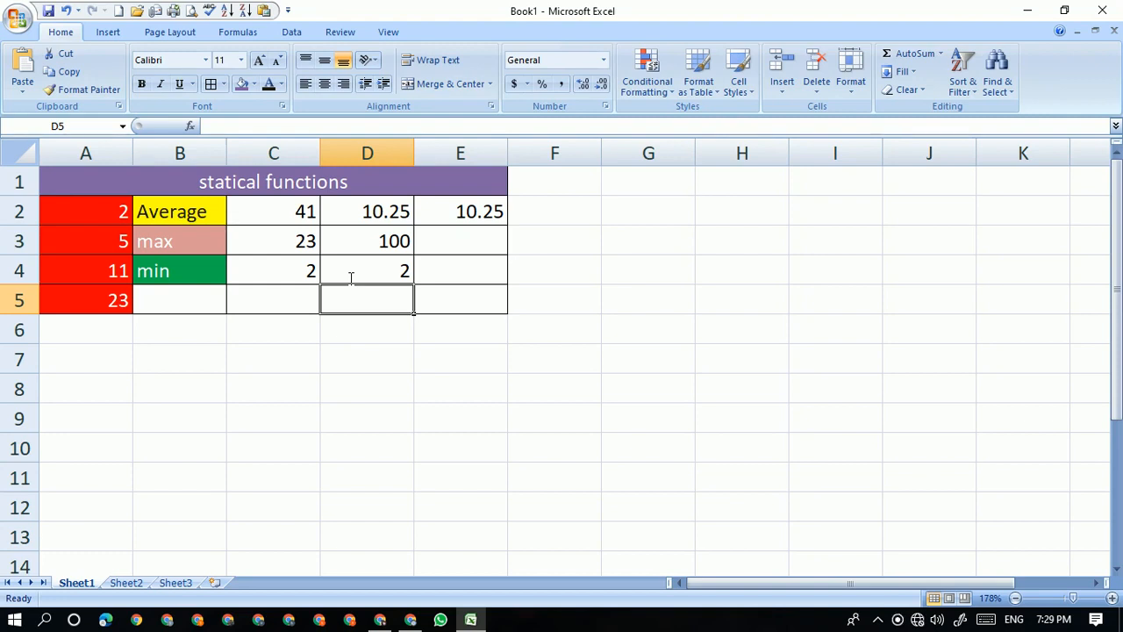
pyautogui.moveTo(198, 213); pyautogui.dragTo(172, 220)
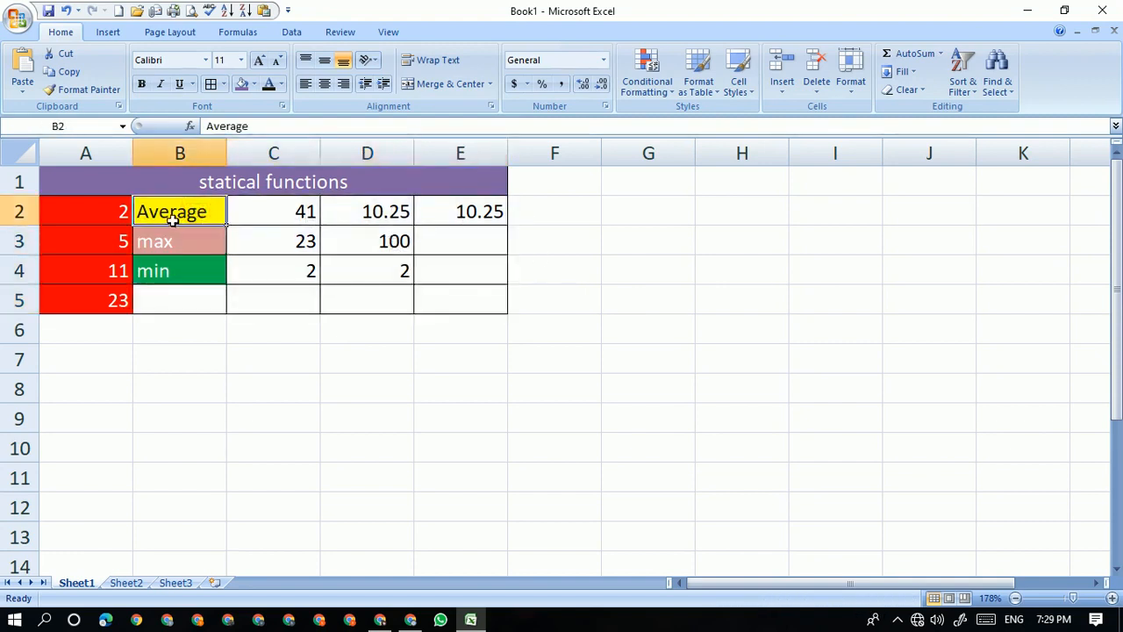
pyautogui.click(562, 223)
pyautogui.click(561, 260)
pyautogui.click(617, 385)
pyautogui.click(718, 325)
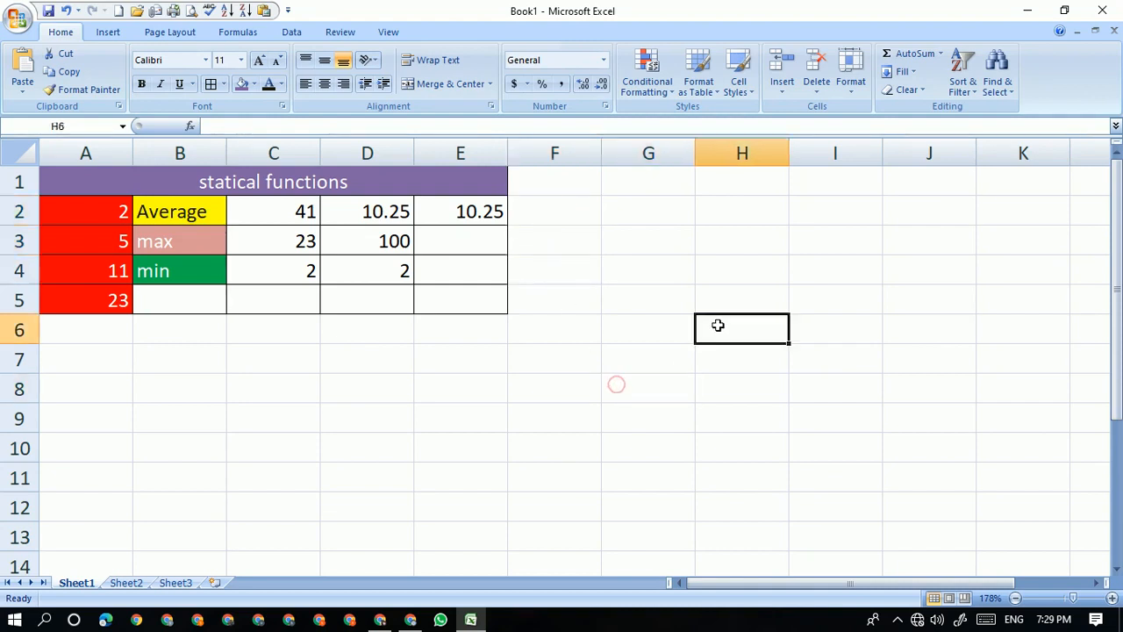
pyautogui.click(660, 215)
pyautogui.click(562, 259)
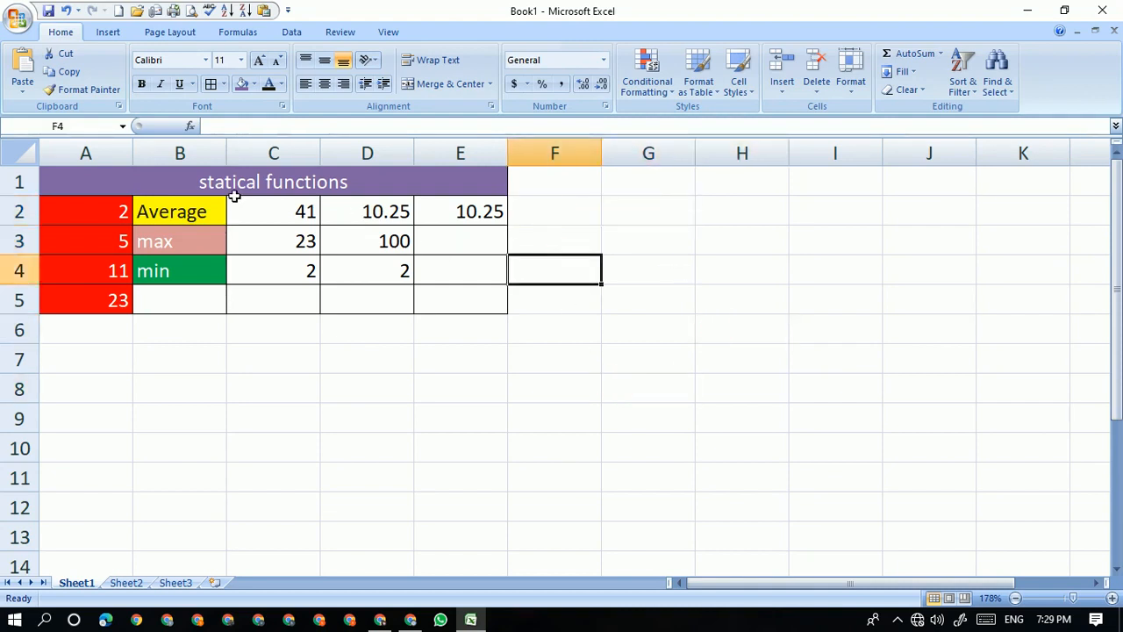
pyautogui.click(563, 230)
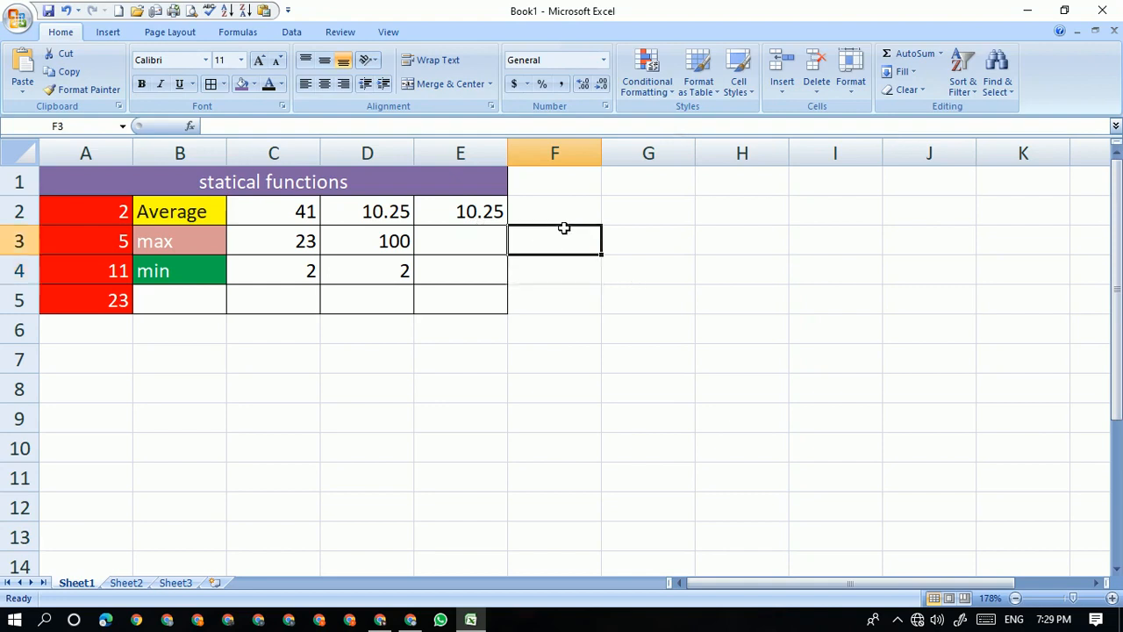
pyautogui.click(559, 215)
pyautogui.moveTo(209, 217); pyautogui.dragTo(487, 308)
pyautogui.click(737, 307)
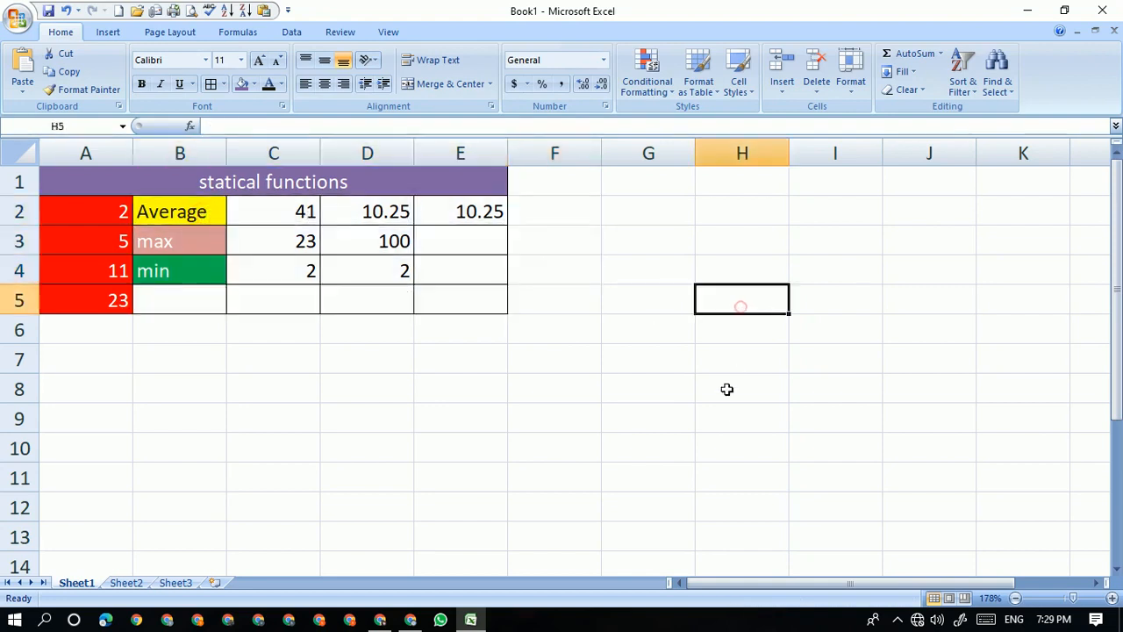
pyautogui.click(564, 307)
# Minimize the workbook window to show the desktop.
pyautogui.click(1026, 11)
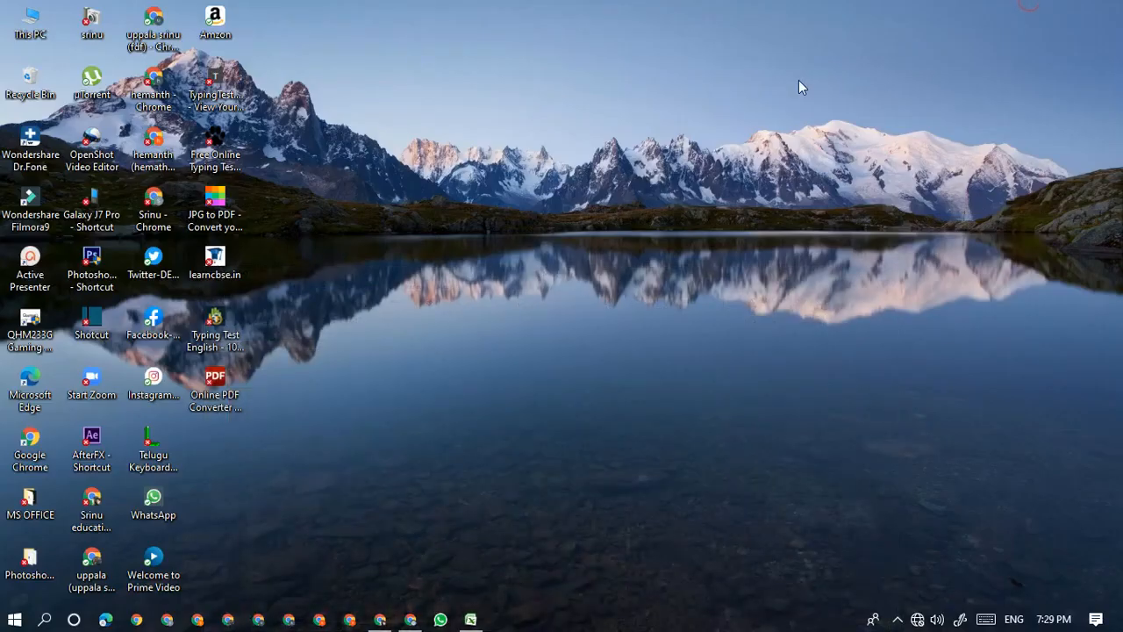